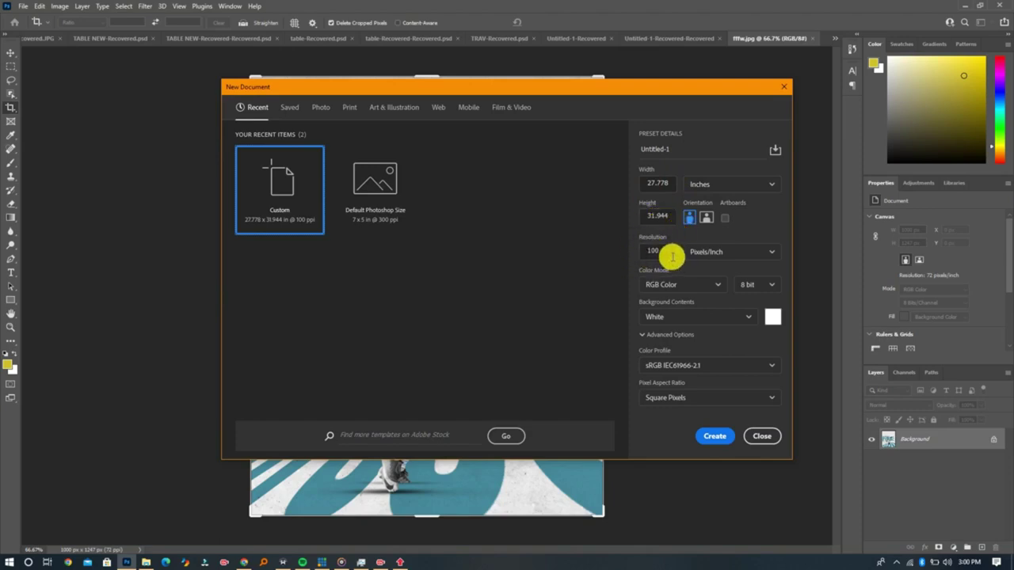
- Create a 27.778 × 31.944 inch document at 100 ppi and bring in the white-concrete-wall layer from the Untitled-1-Recovered document
left_click(716, 437)
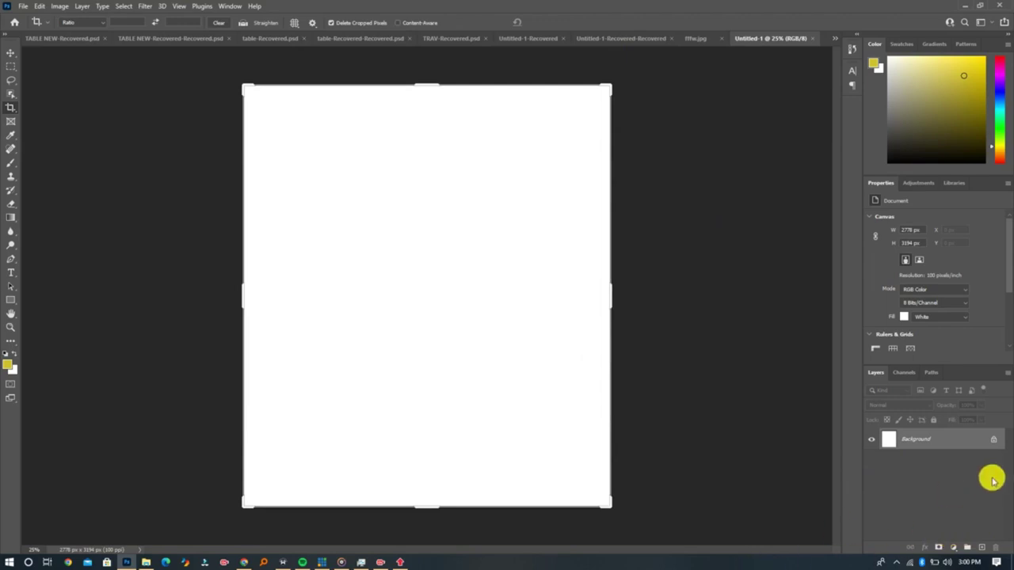
left_click(598, 40)
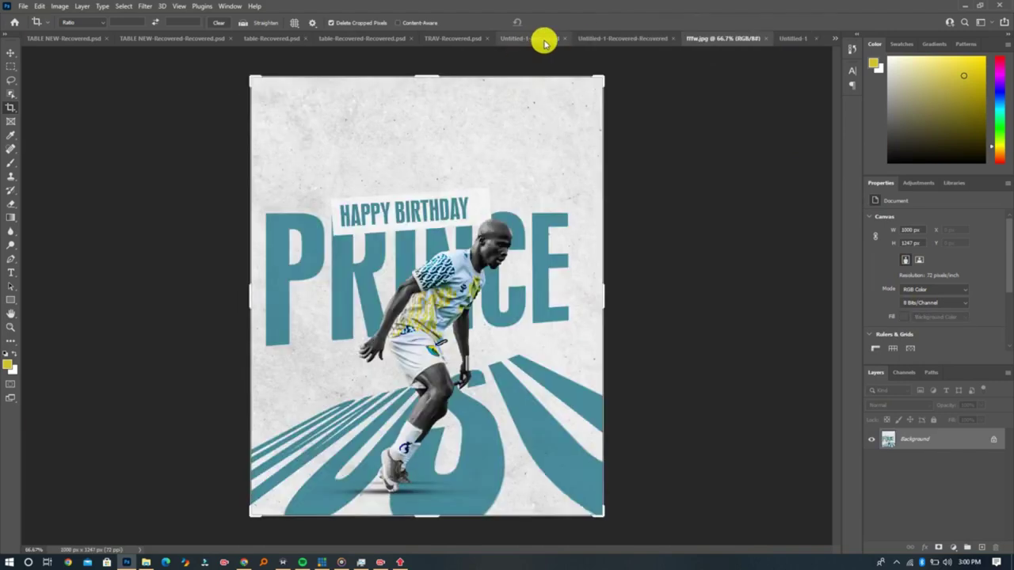
mouse_move(537, 40)
left_mouse_down()
mouse_move(534, 84)
mouse_move(538, 46)
left_mouse_up()
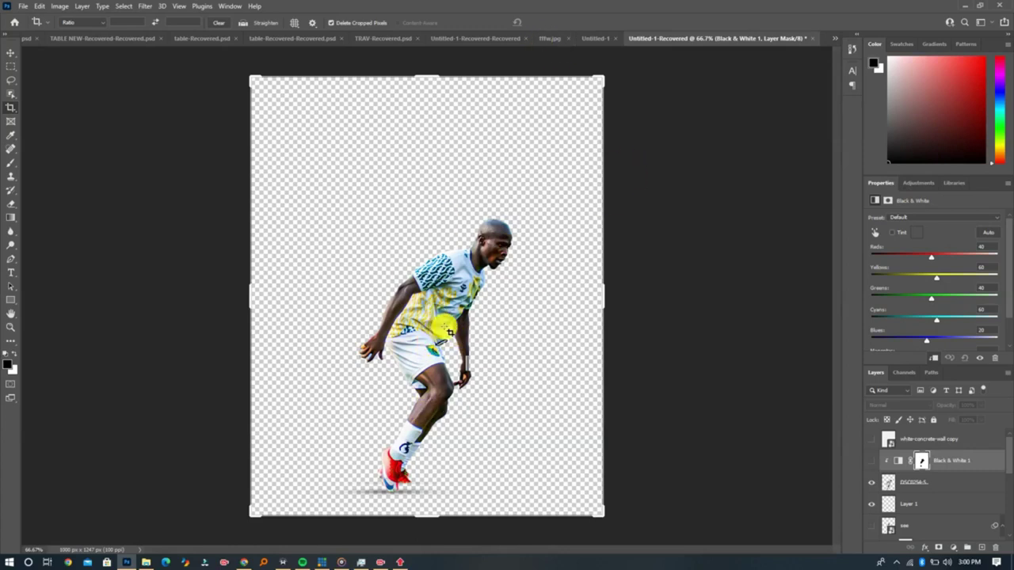
scroll(954, 490, "down", 5)
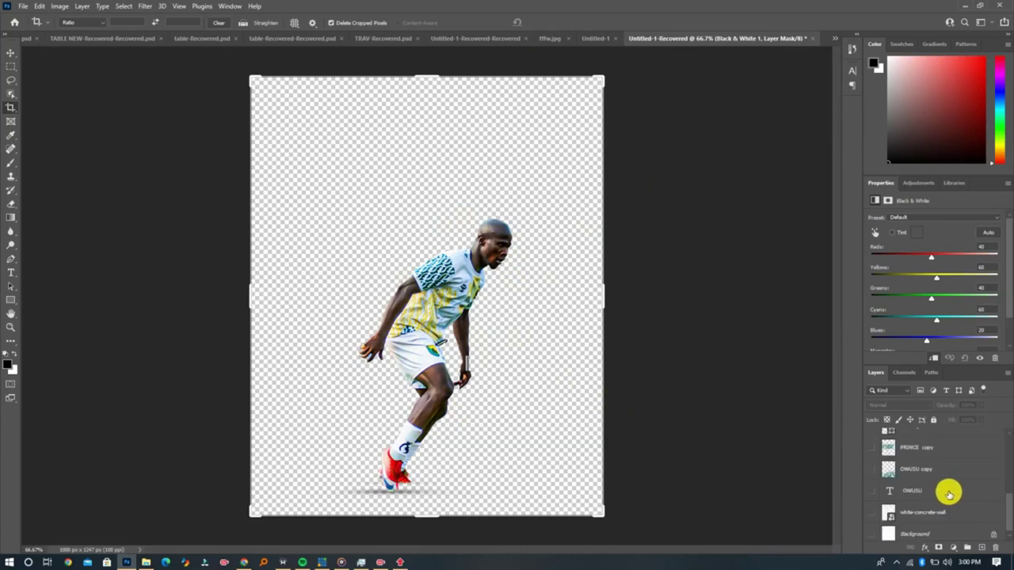
left_click(911, 514)
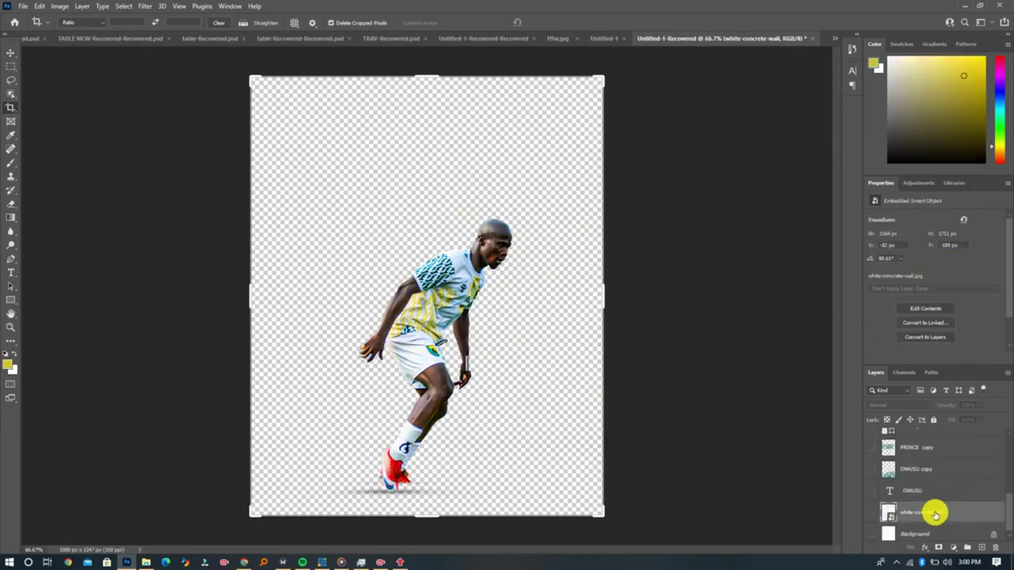
left_click_drag(935, 515, 435, 340)
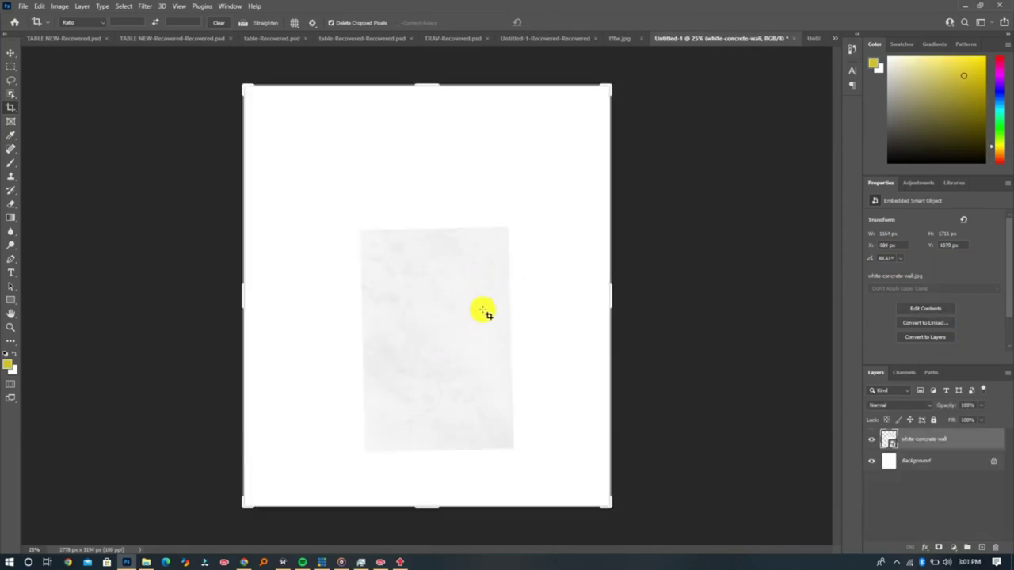
- Scale the white-concrete-wall texture up to about 321% so it covers the whole canvas
left_click(11, 53)
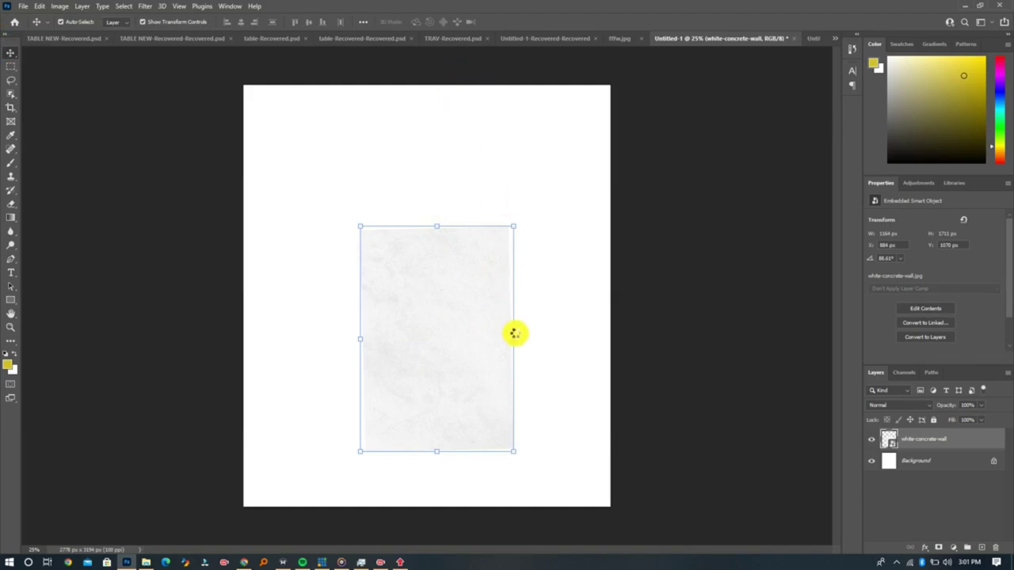
key("ctrl+t")
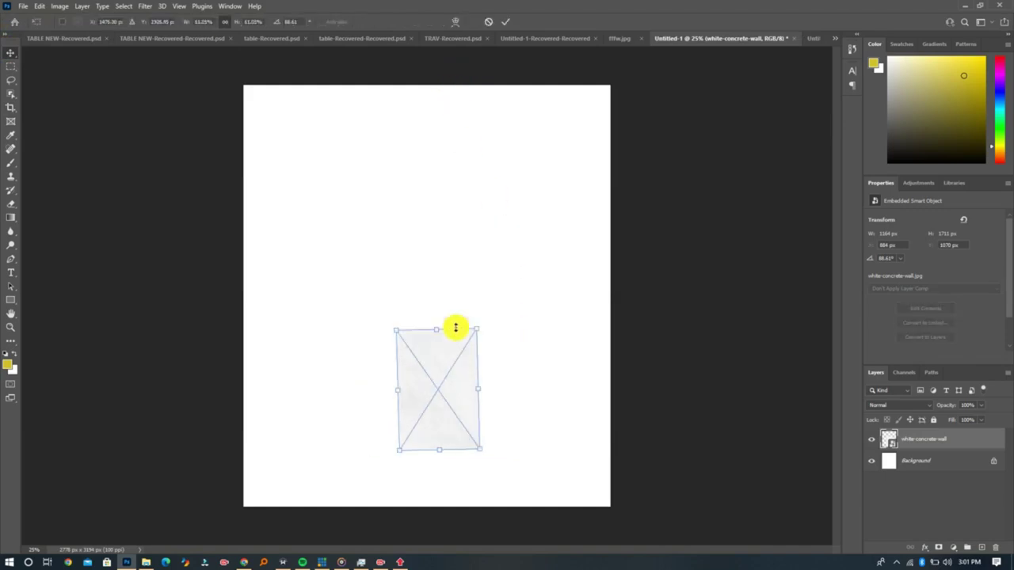
left_click_drag(439, 330, 465, 69)
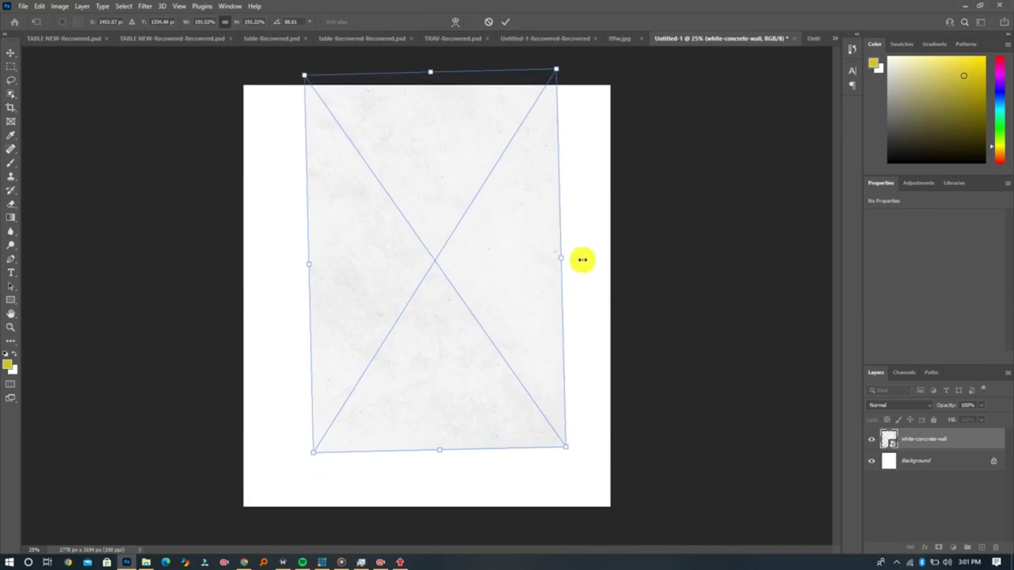
left_click_drag(584, 261, 753, 253)
left_click_drag(601, 325, 512, 327)
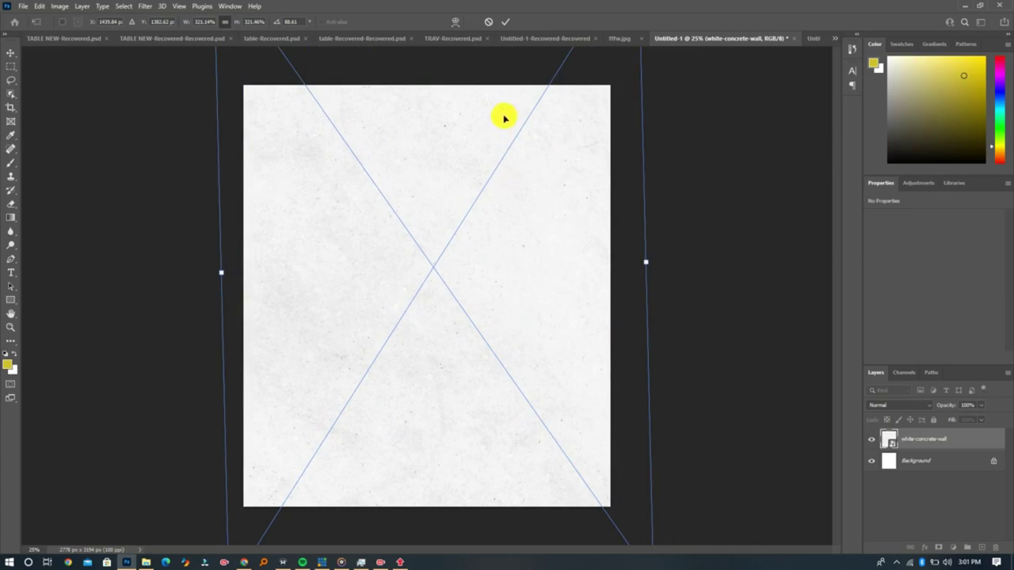
left_click(504, 23)
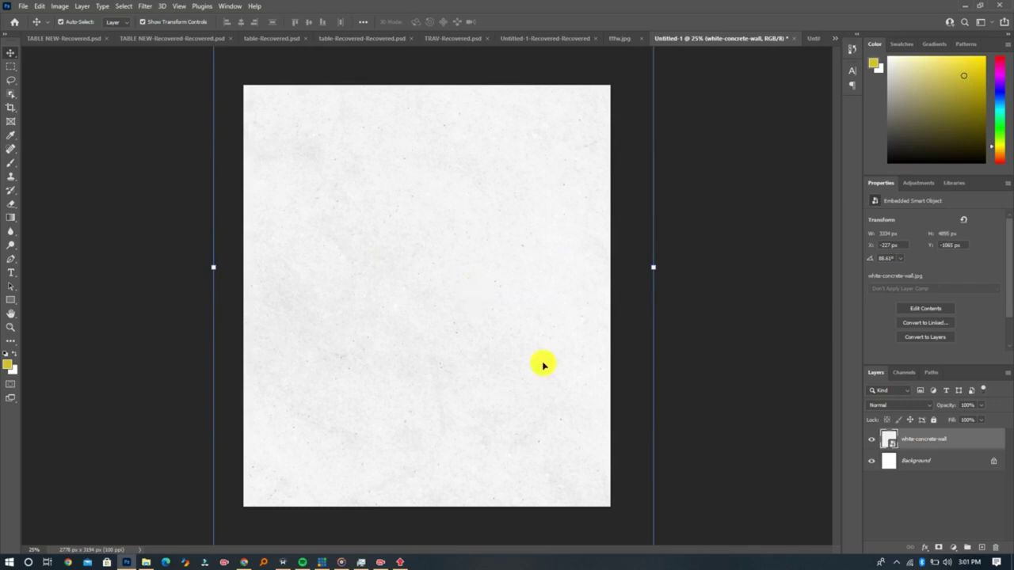
- Add a new layer above the texture and set the foreground color to the teal blue #3b8ca7
left_click(981, 547)
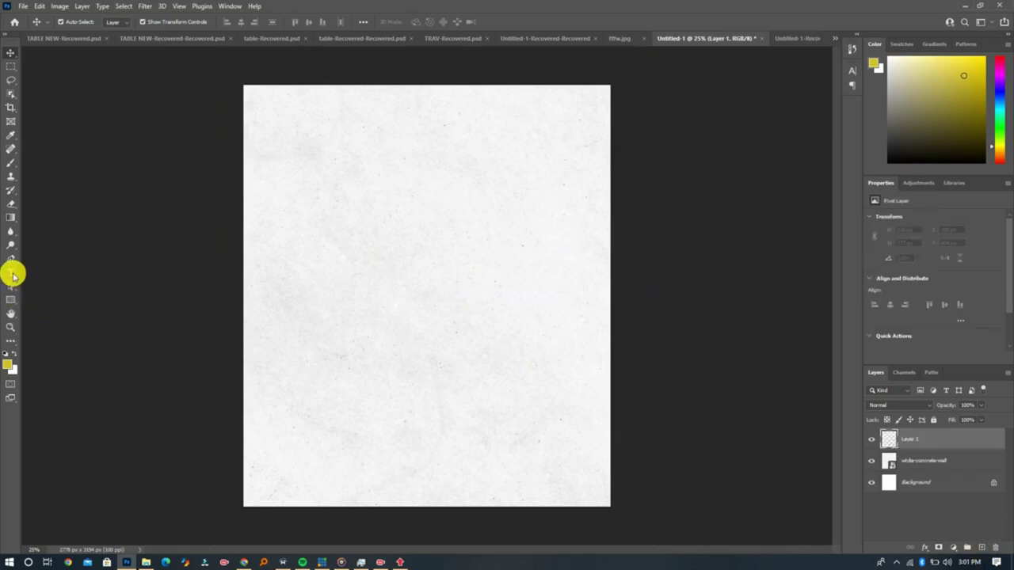
left_click(13, 275)
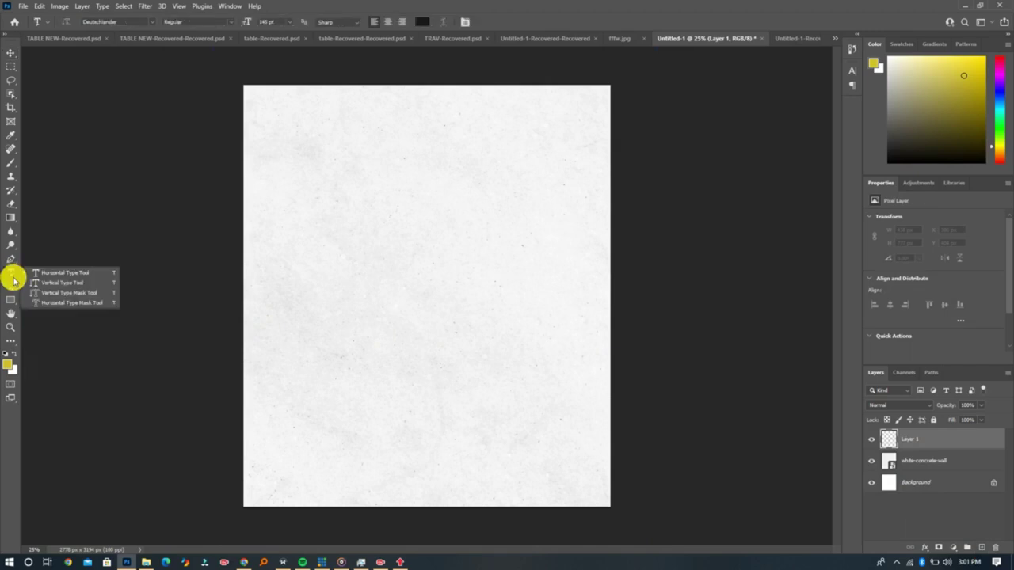
left_click(59, 275)
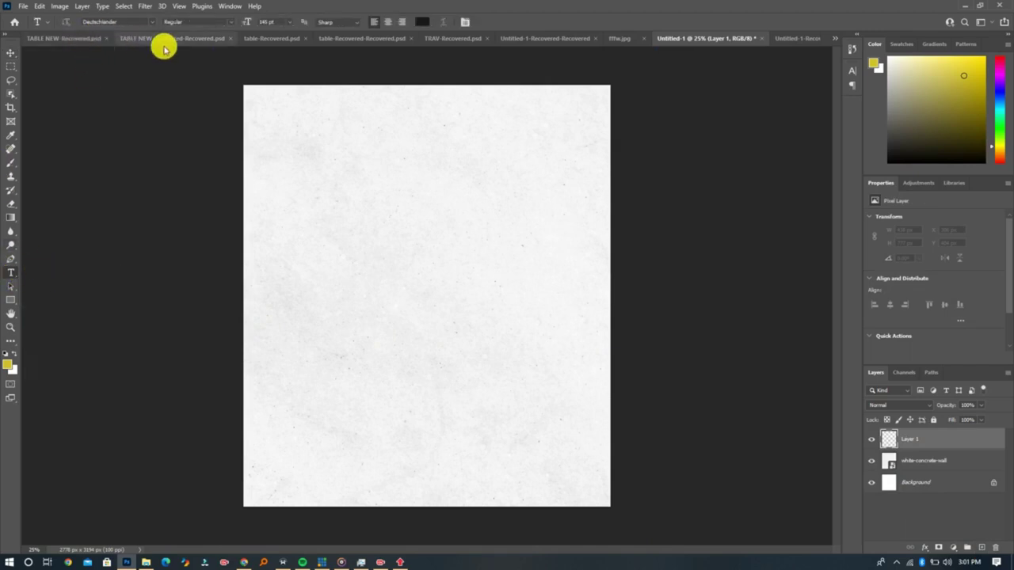
left_click(11, 365)
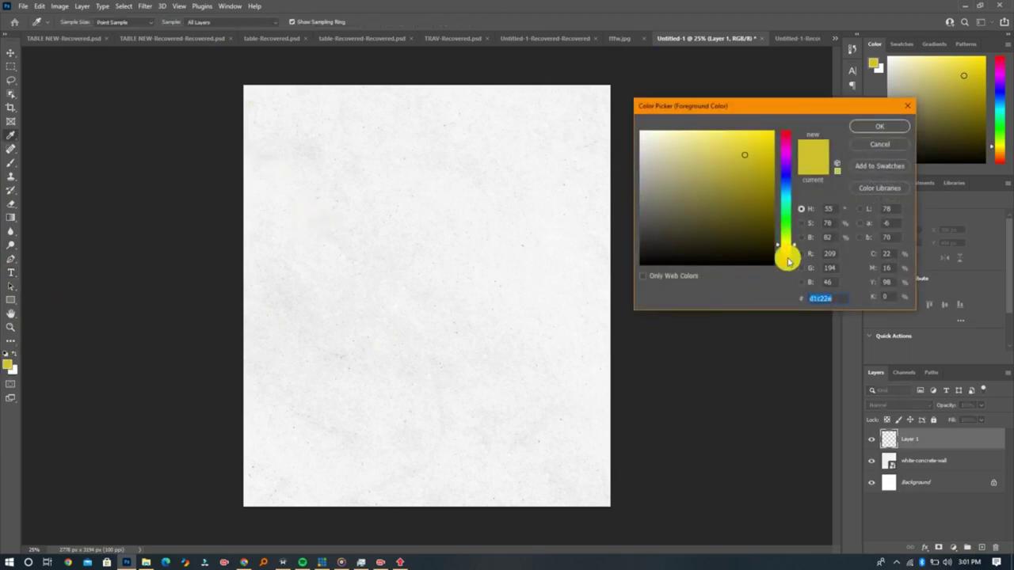
left_click_drag(788, 262, 788, 196)
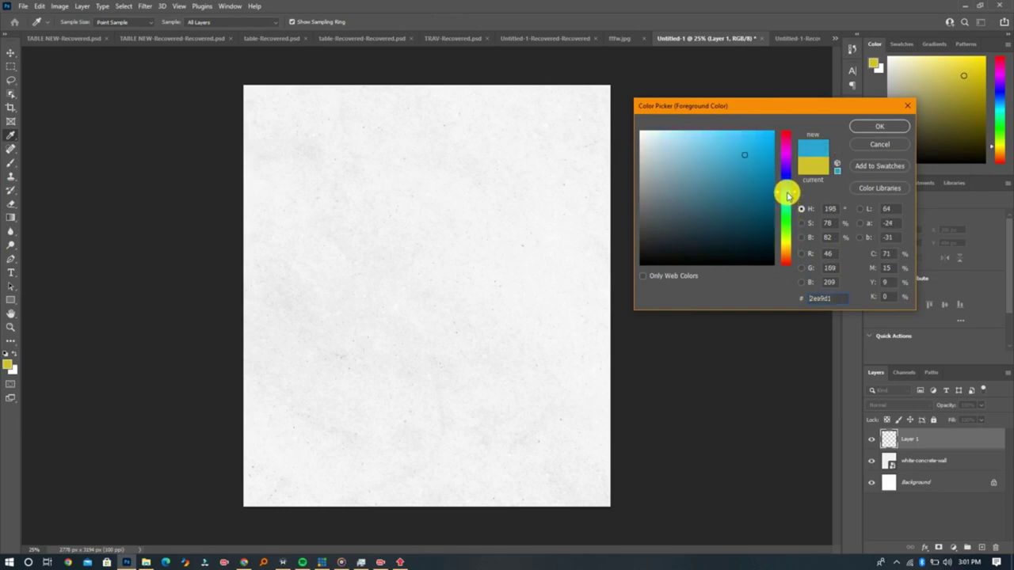
left_click(727, 183)
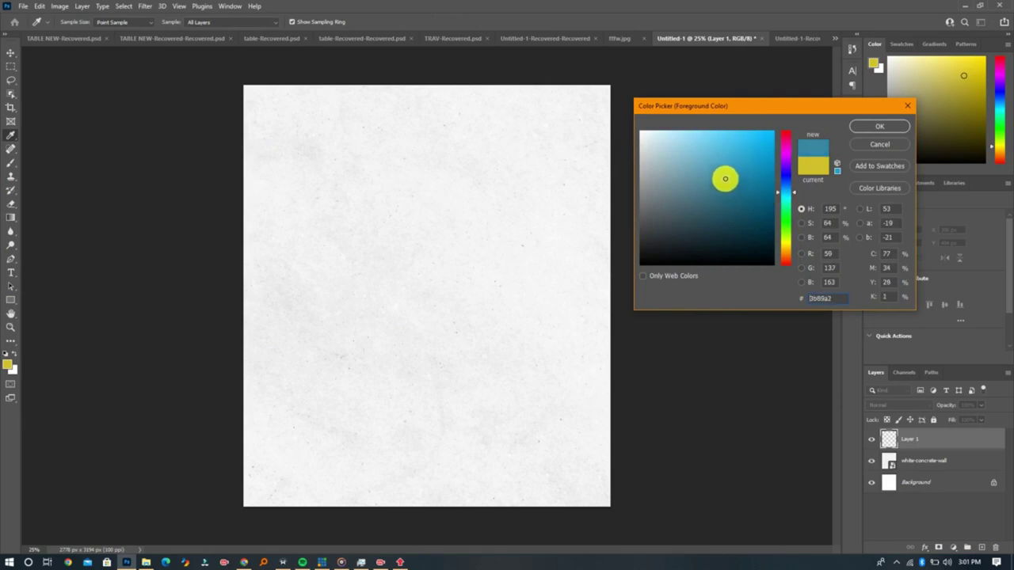
left_click_drag(724, 173, 725, 172)
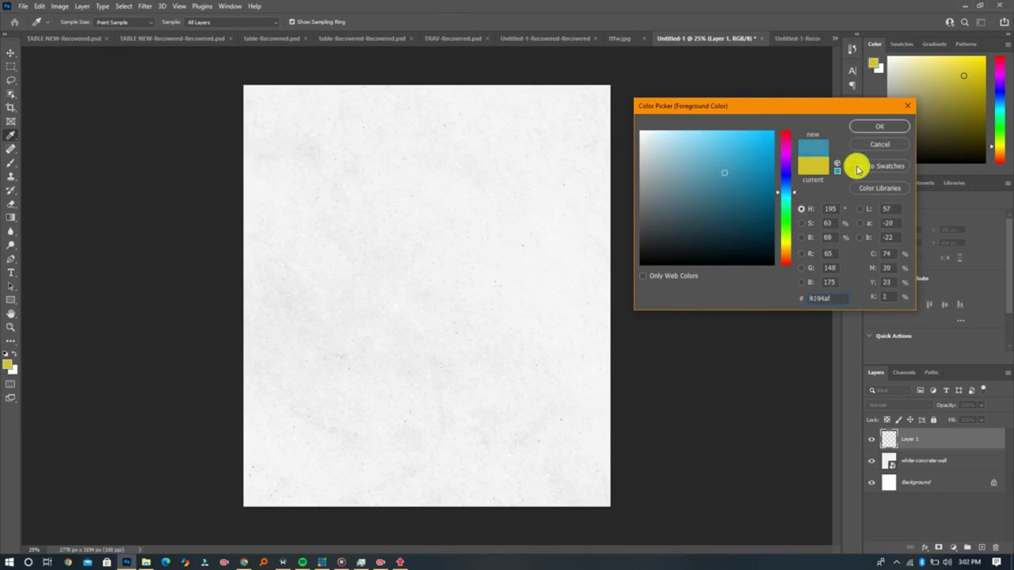
left_click(730, 182)
left_click(726, 177)
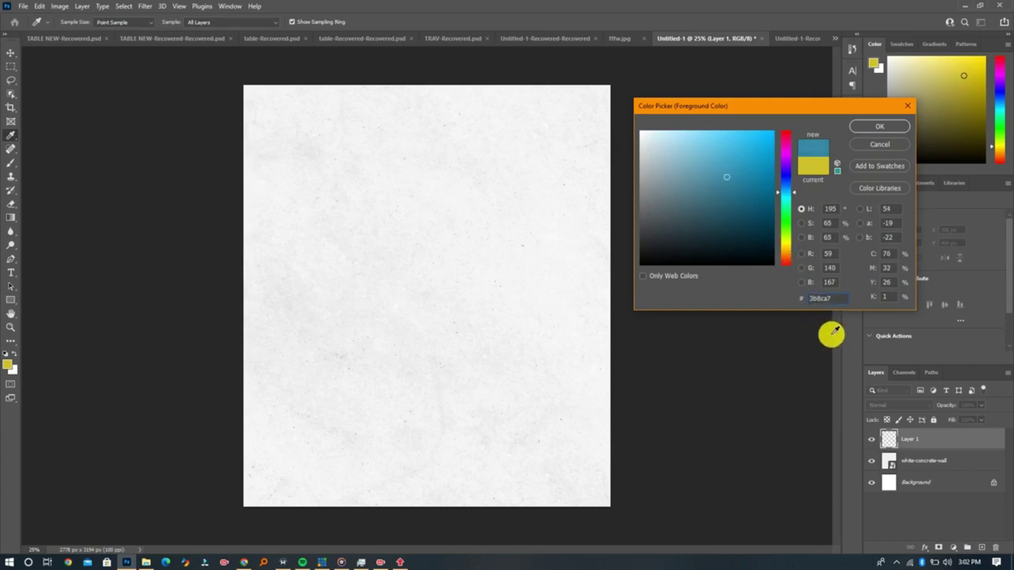
left_click(879, 126)
- Add the horizontal text "PRINCE" in the Deutschlander font at 145 pt on the upper half of the canvas
key("t")
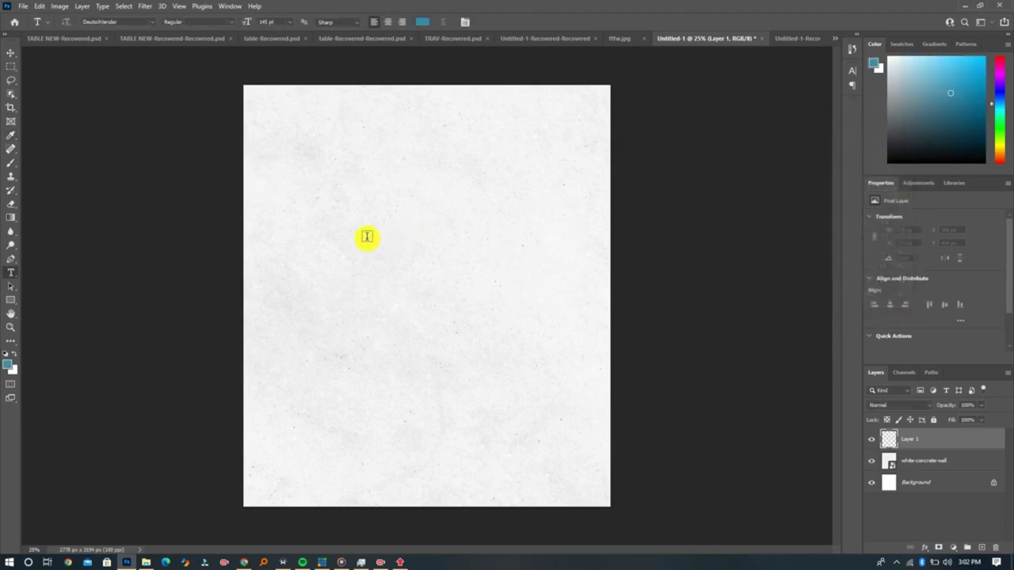
left_click(367, 236)
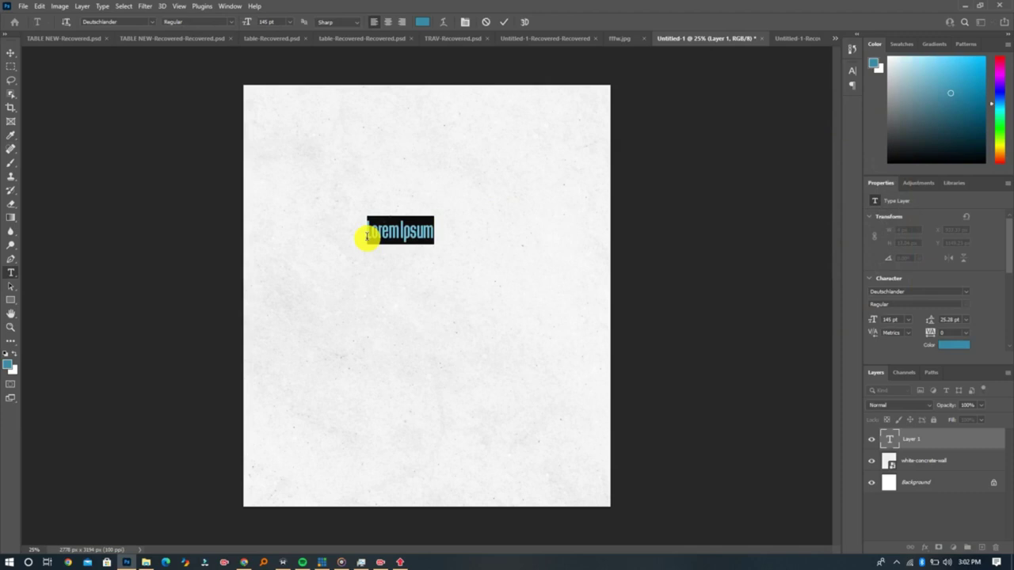
type("m")
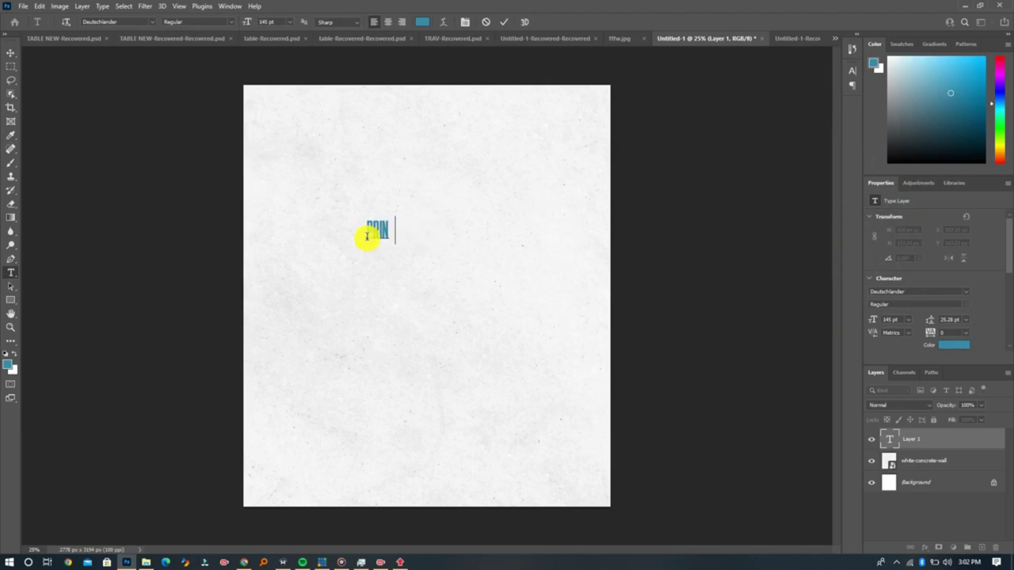
key("ctrl+Return")
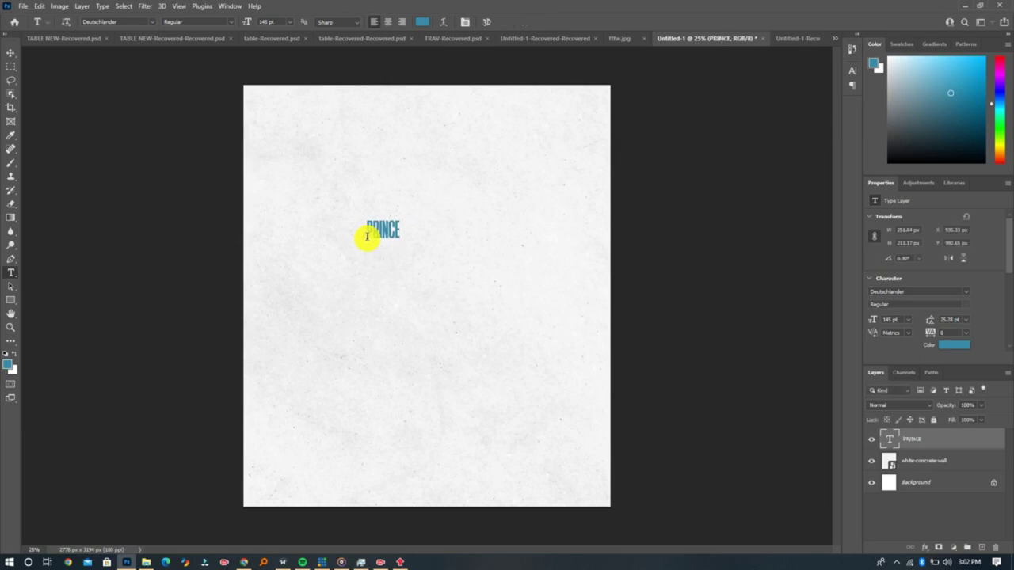
- Enlarge the PRINCE text to 1018 pt and center it horizontally in the upper half of the canvas
double_click(887, 442)
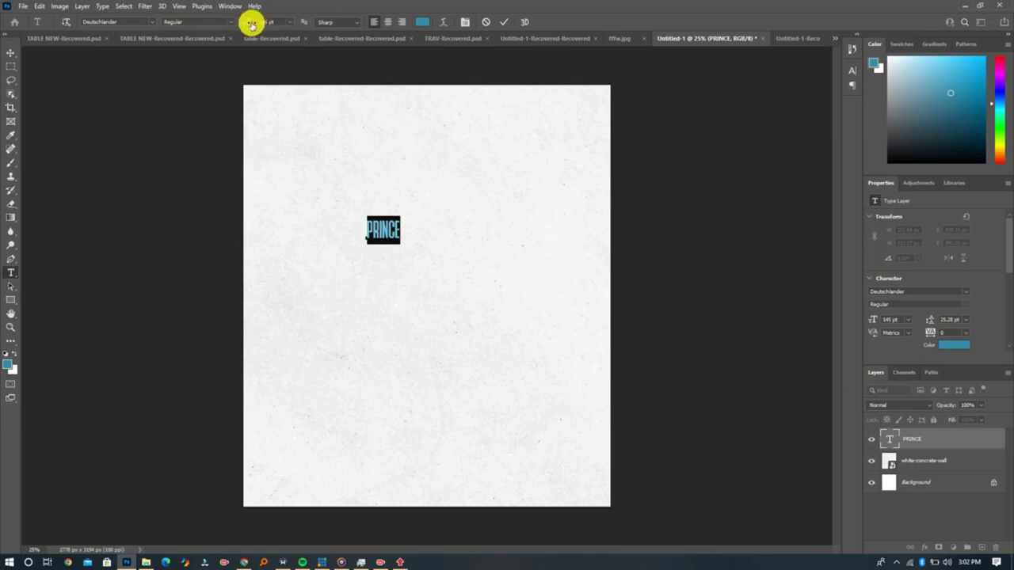
left_click_drag(241, 23, 579, 43)
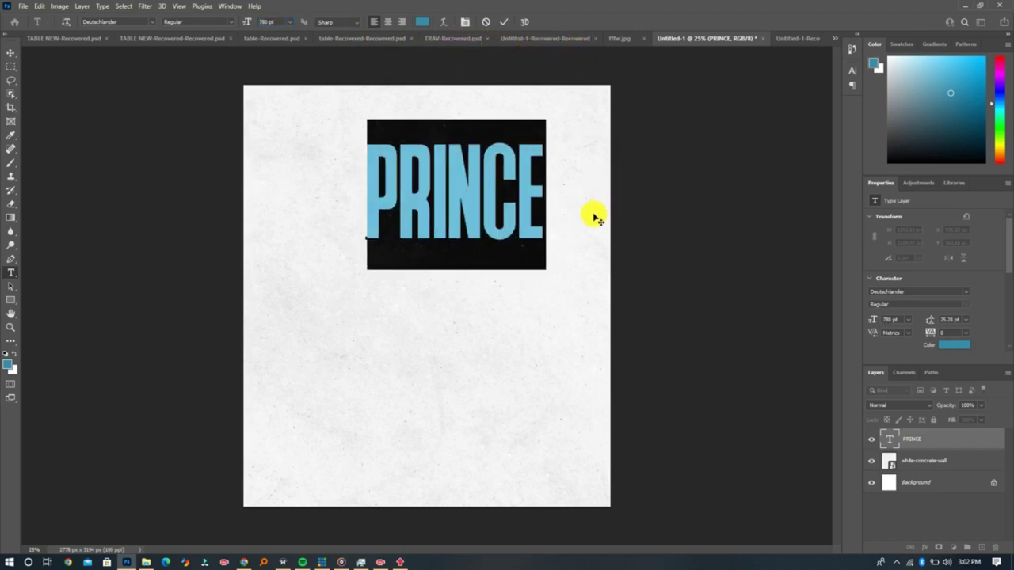
left_click_drag(594, 214, 556, 290)
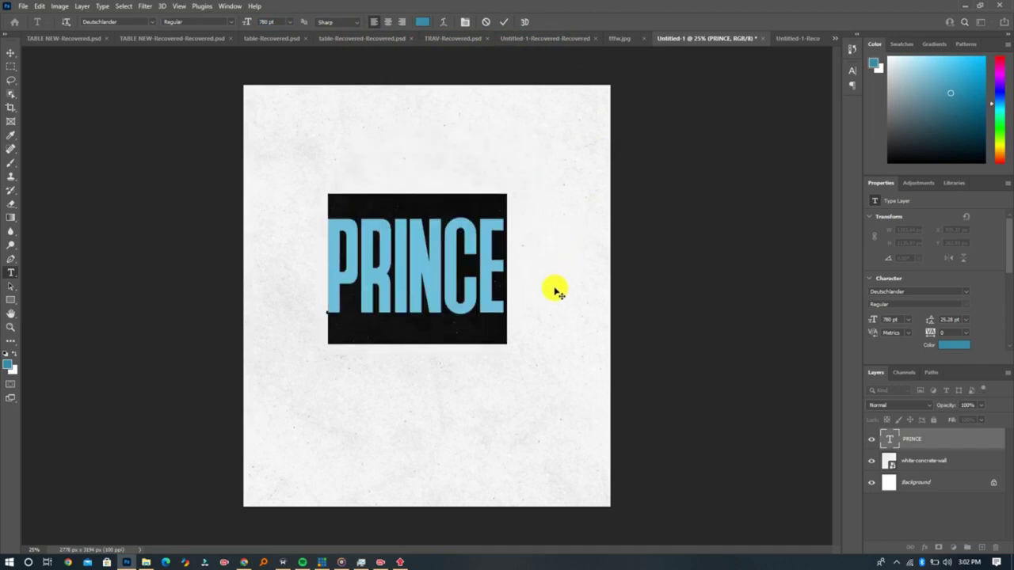
left_click_drag(247, 22, 370, 40)
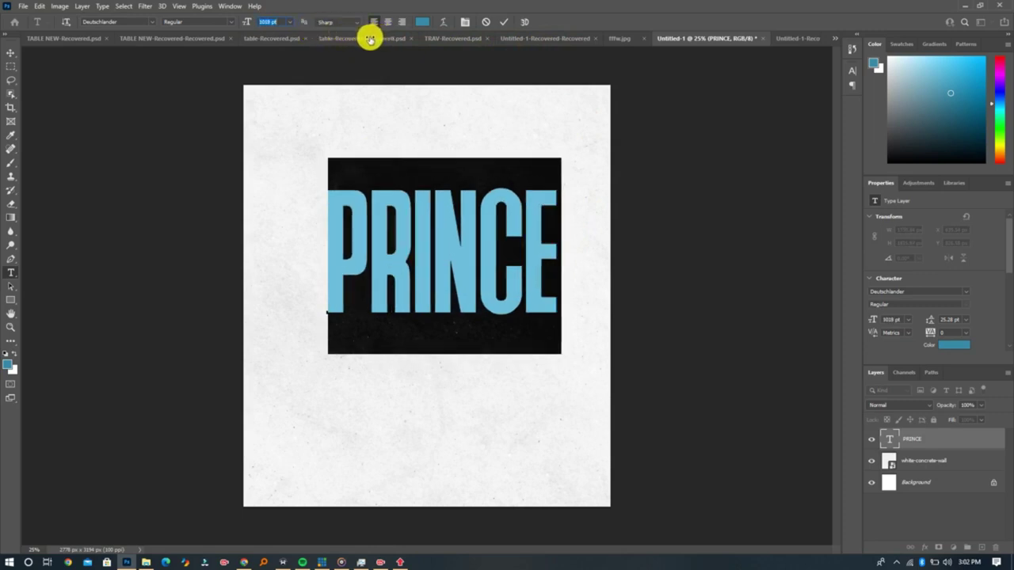
left_click_drag(599, 290, 584, 288)
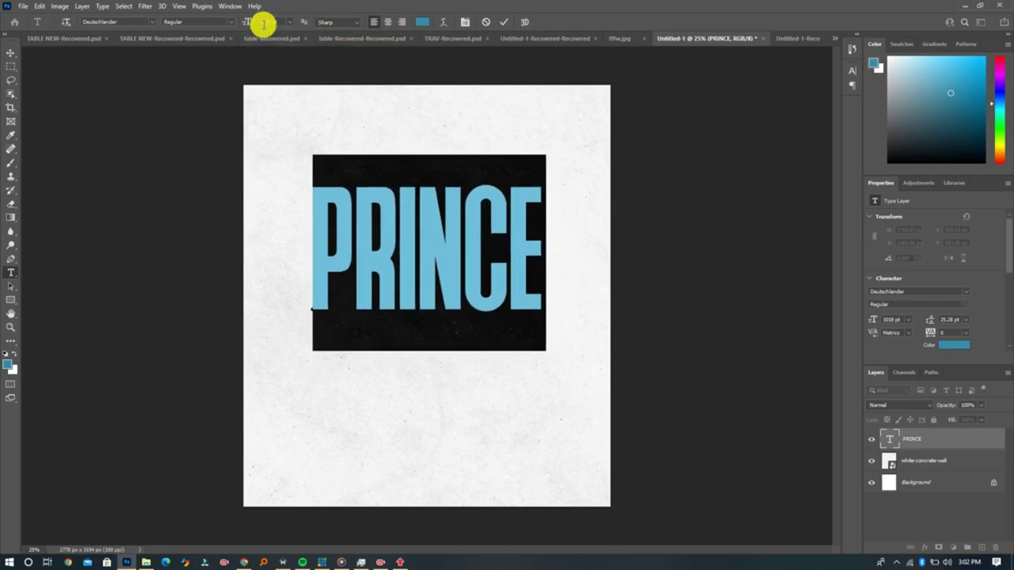
left_click(504, 21)
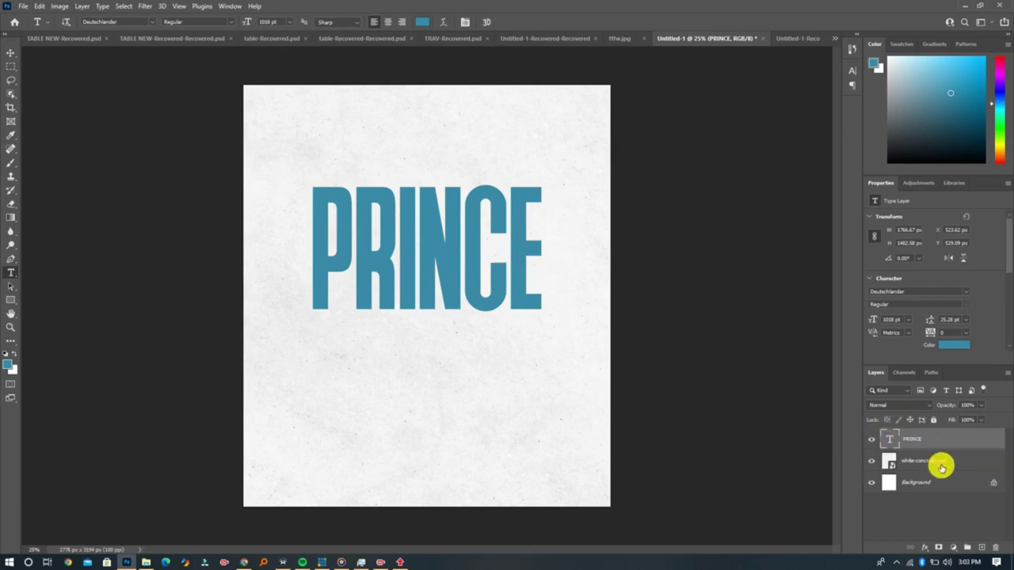
- Duplicate the PRINCE text layer twice and hide the middle one of the three text layers
key("ctrl+j")
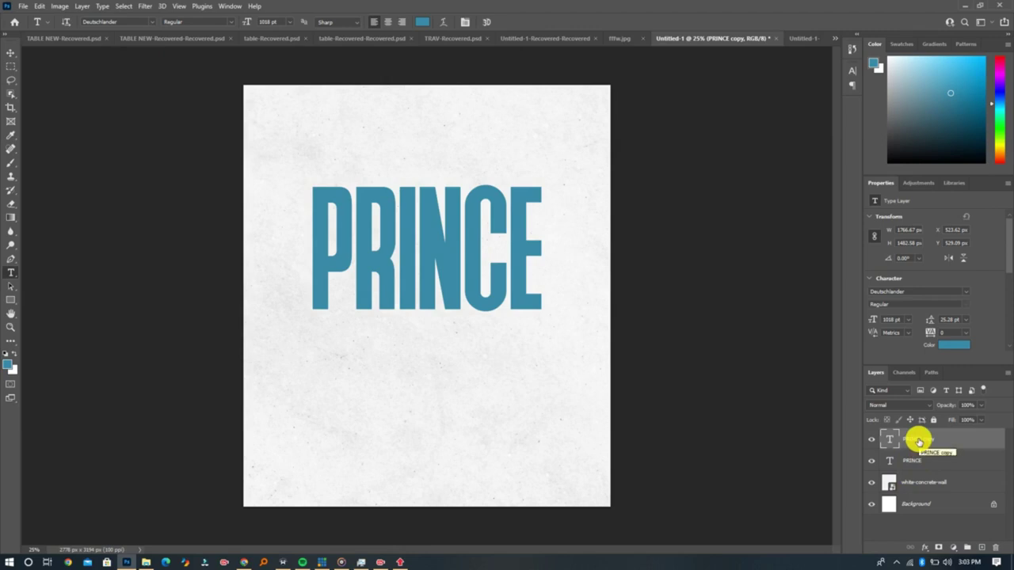
key("ctrl+j")
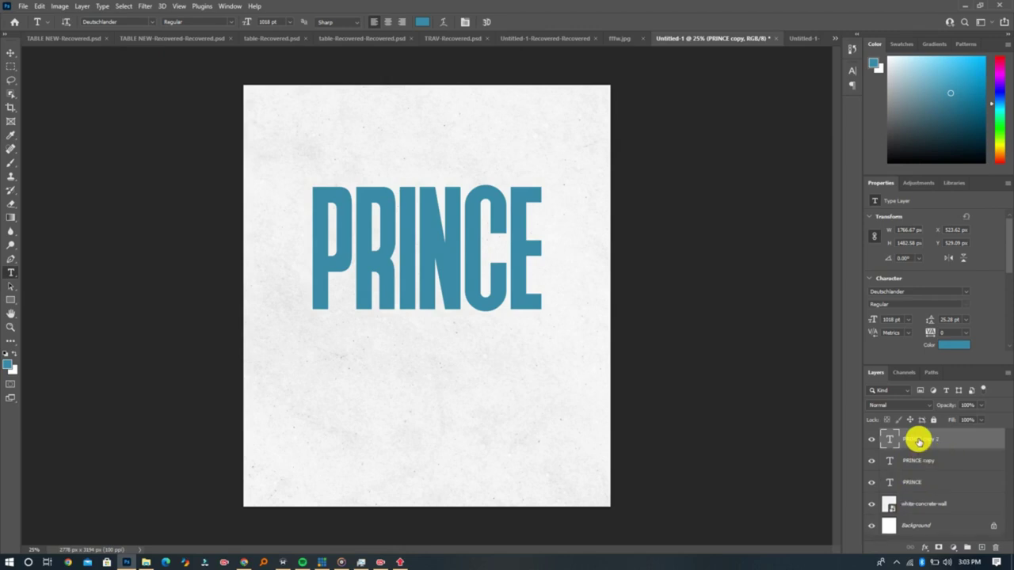
left_click(871, 460)
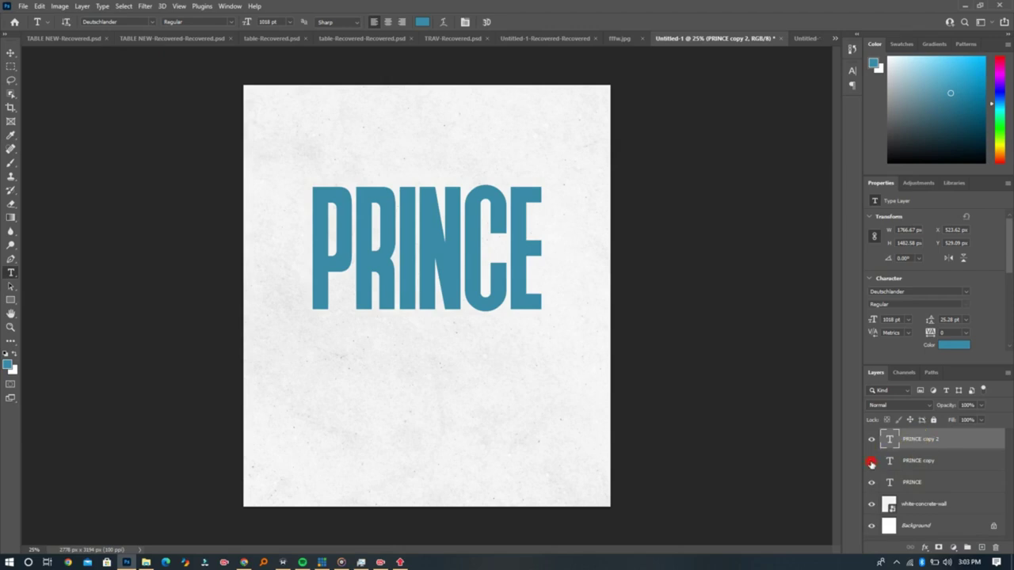
left_click(912, 463)
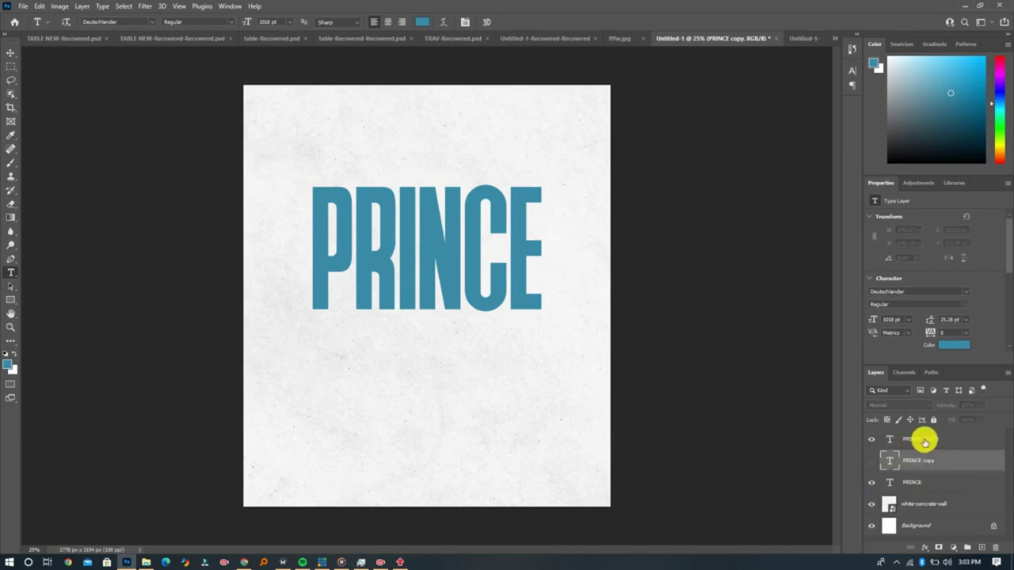
- Replace the text of the topmost PRINCE copy with "OWUSU"
left_click(924, 441)
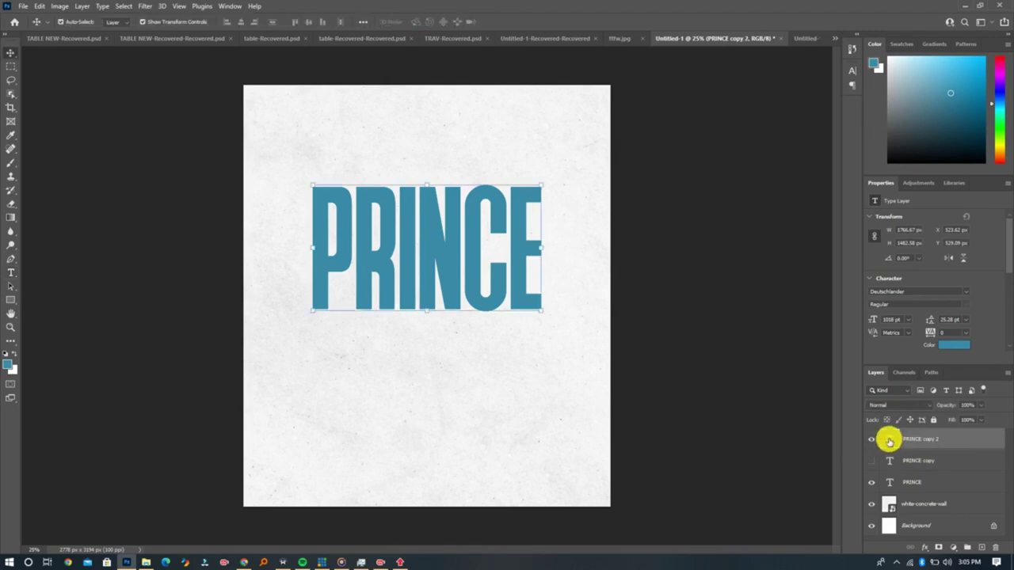
double_click(889, 441)
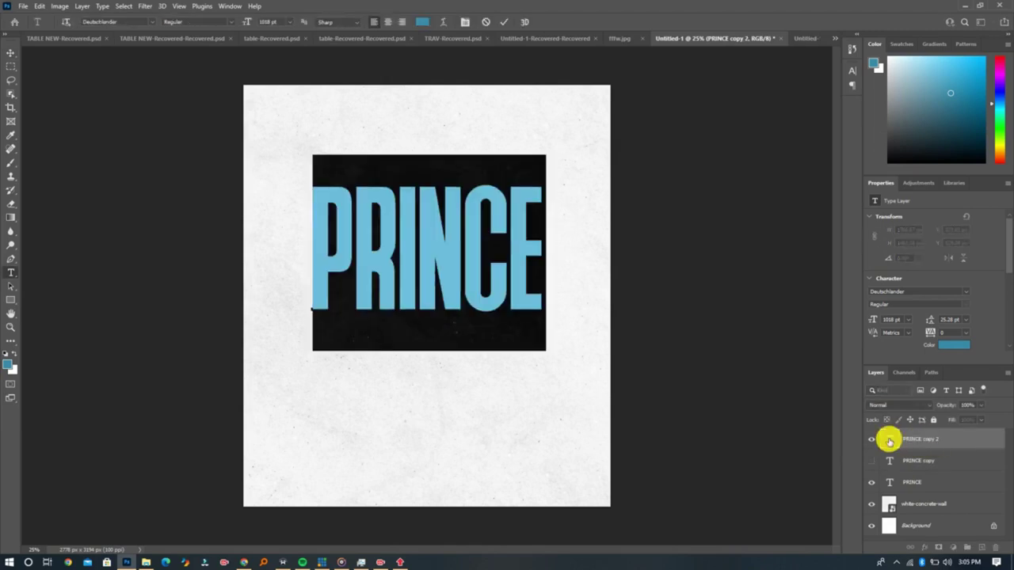
type("BUREAU")
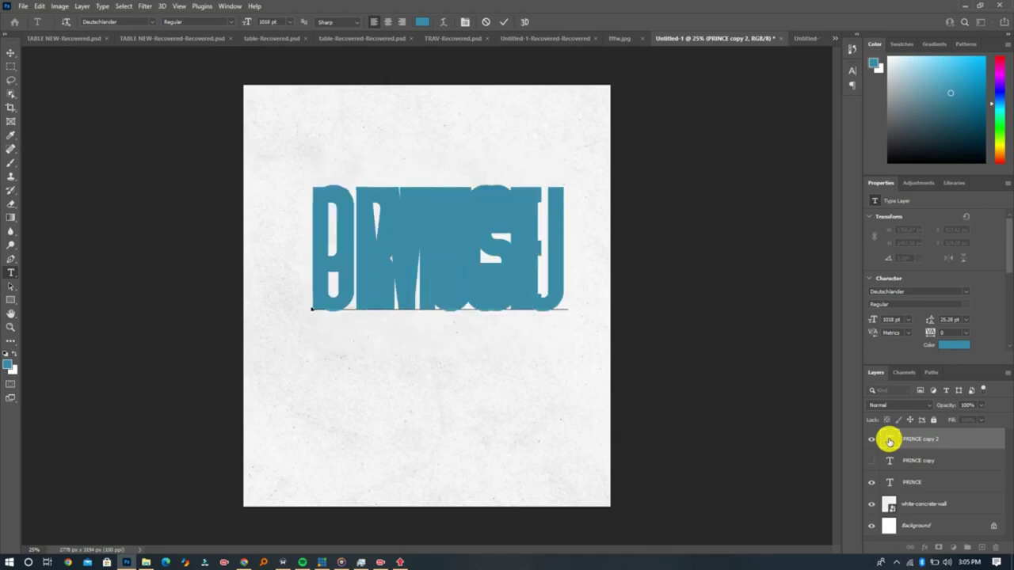
key("ctrl+Return")
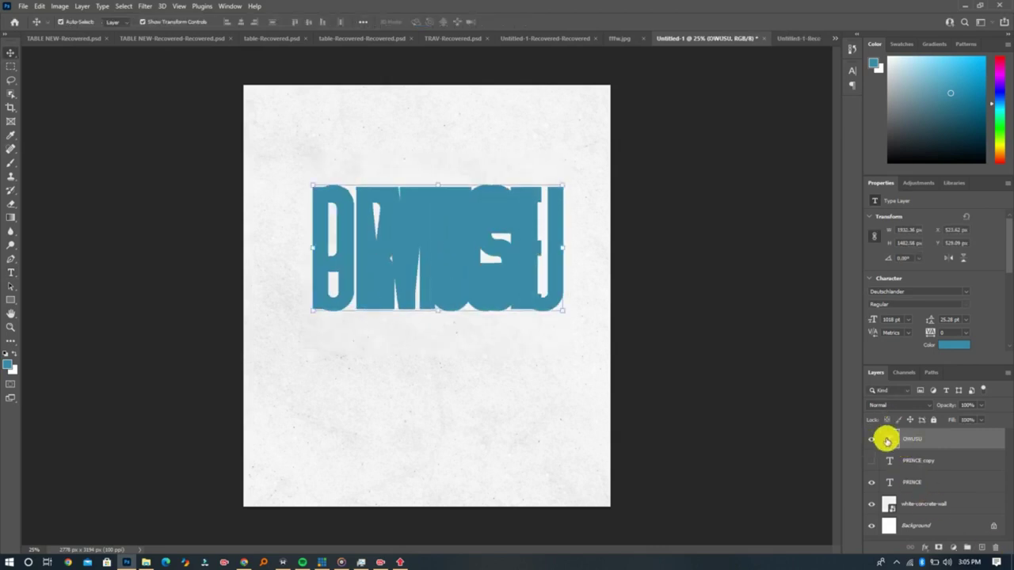
- Move the OWUSU text directly below PRINCE, slightly left of its original position
double_click(887, 441)
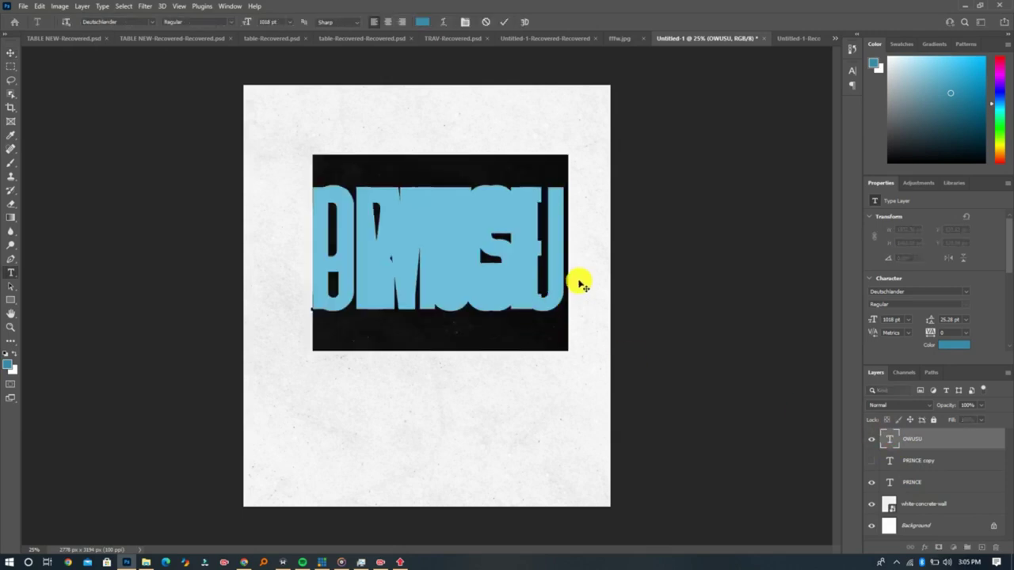
left_click_drag(583, 286, 585, 325)
left_click_drag(577, 381, 566, 417)
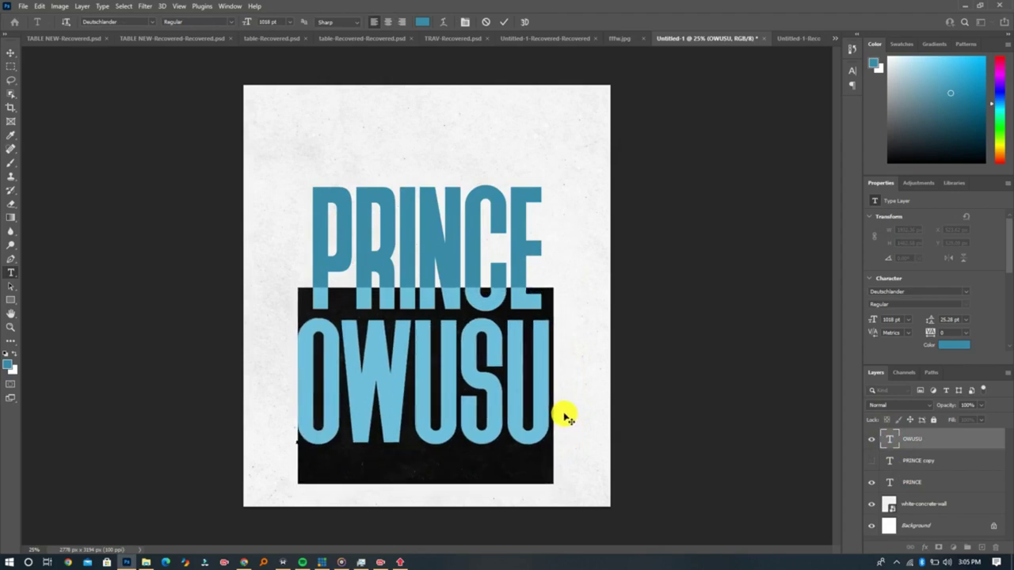
left_click(504, 21)
key("v")
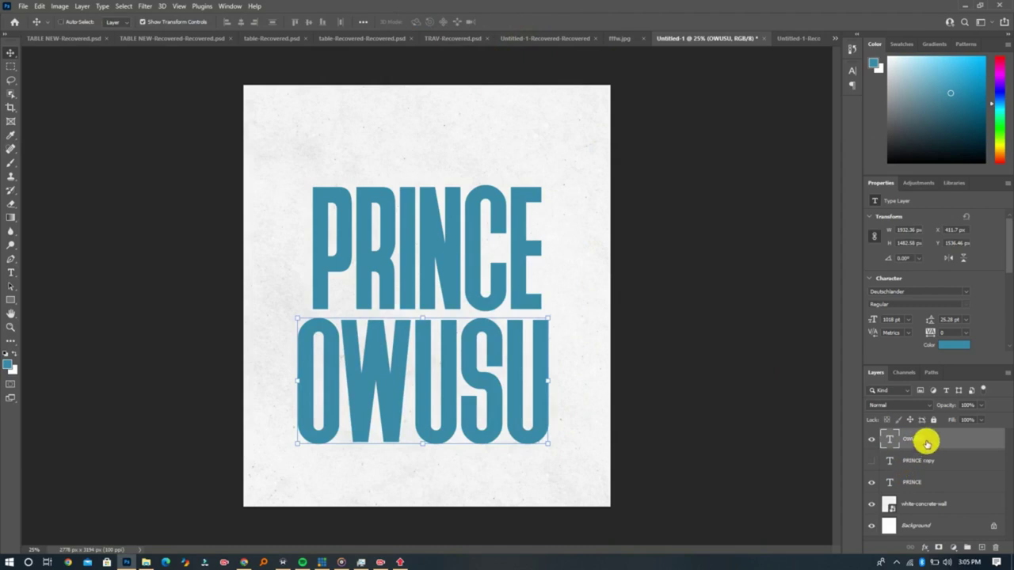
- Create a rasterized copy of the OWUSU text layer and hide the original text layer
key("ctrl+j")
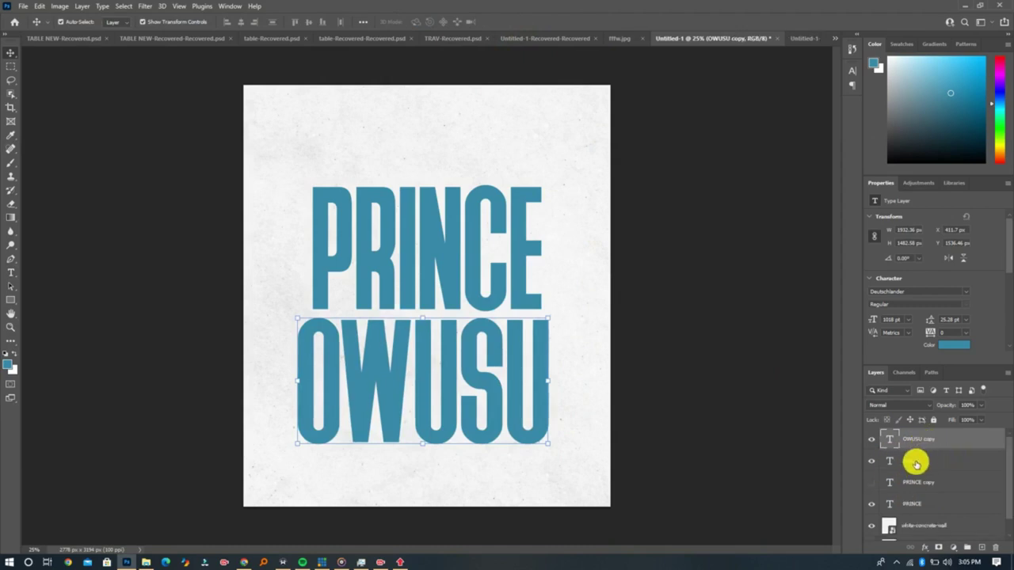
left_click(872, 462)
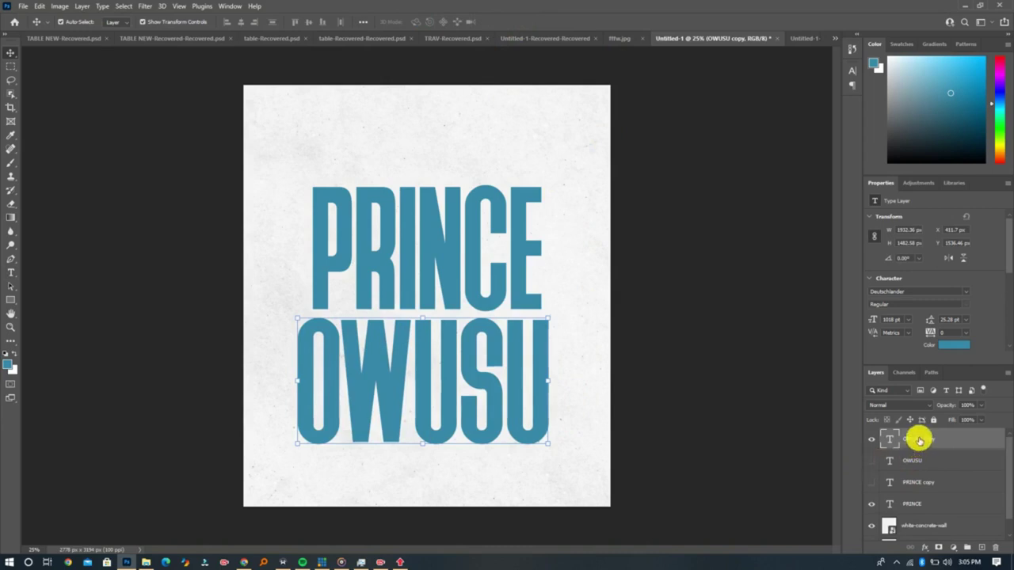
right_click(918, 440)
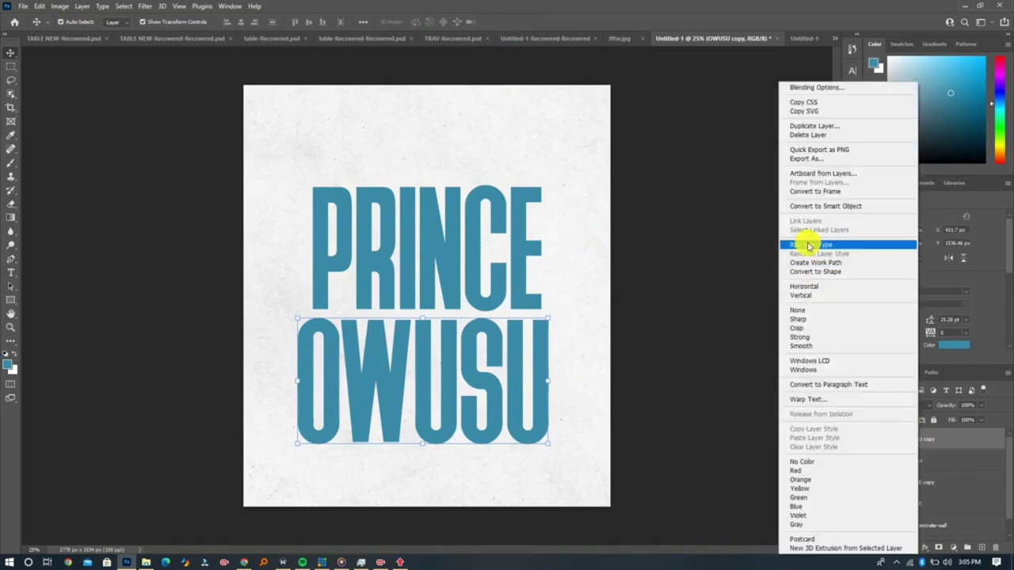
left_click(809, 245)
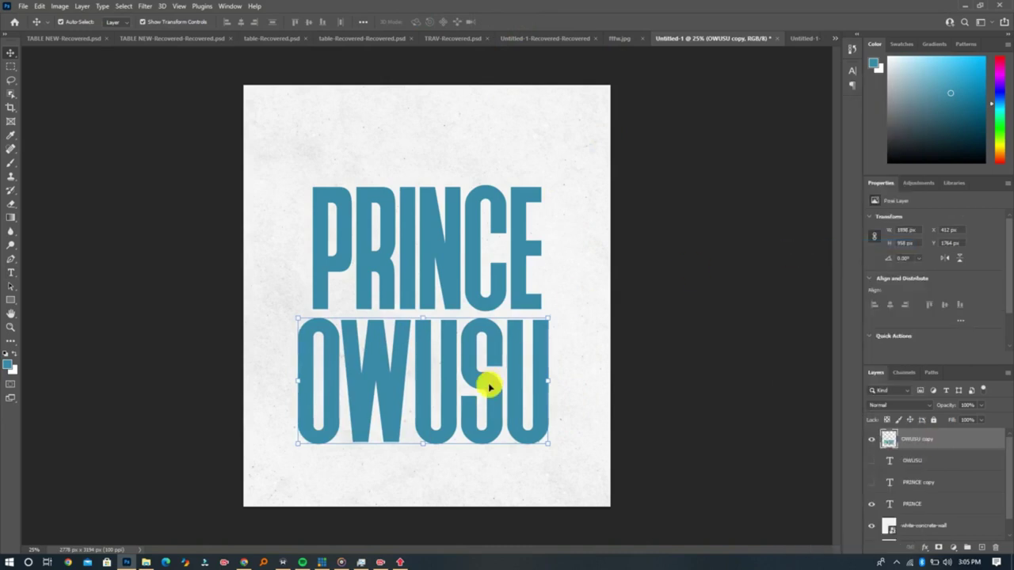
- Distort the rasterized OWUSU, pulling its lower-left corner outward and up and its lower-right corner far beyond the canvas
left_click(441, 361)
key("ctrl+t")
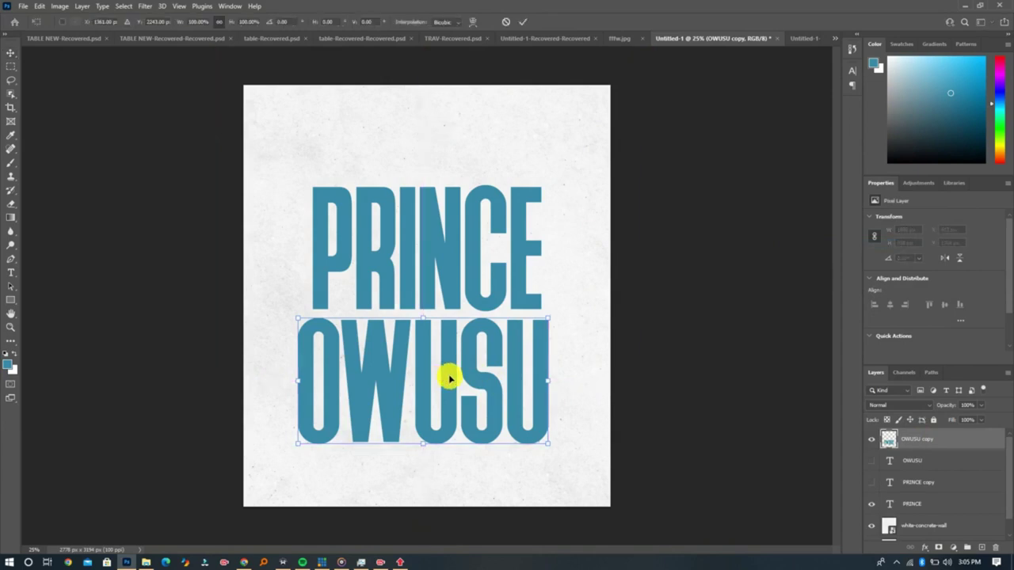
right_click(448, 379)
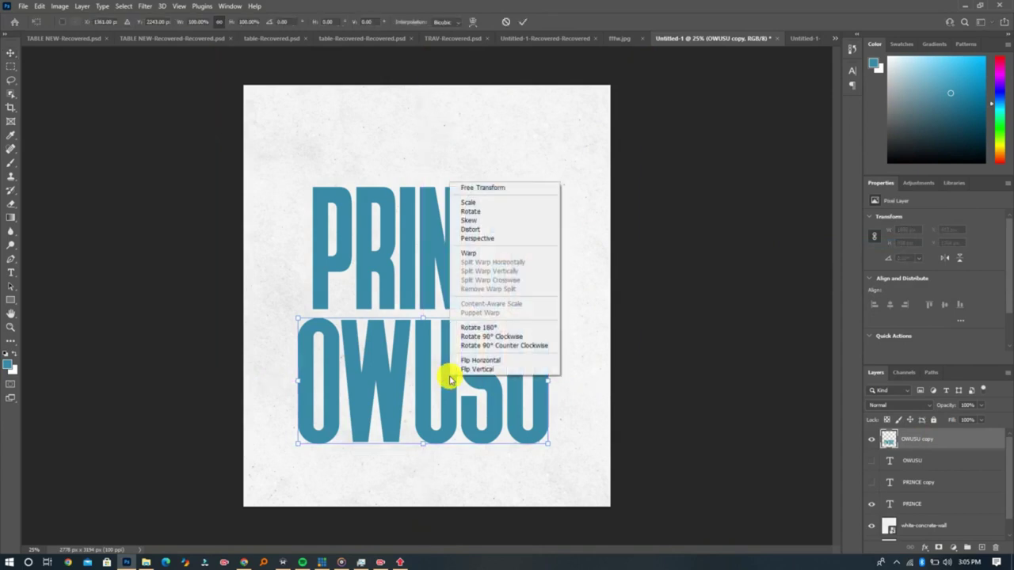
left_click(478, 229)
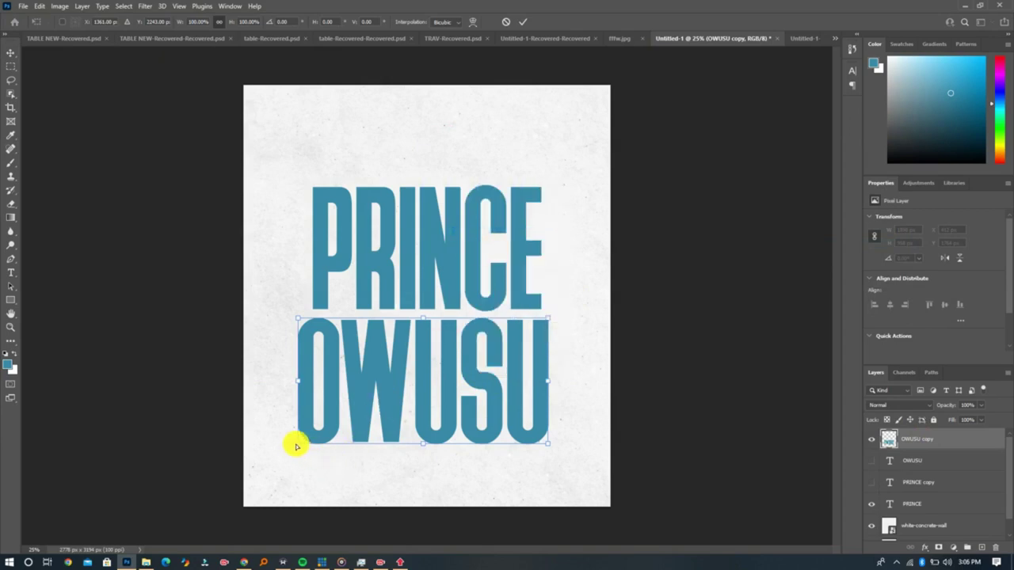
left_click_drag(300, 446, 264, 410)
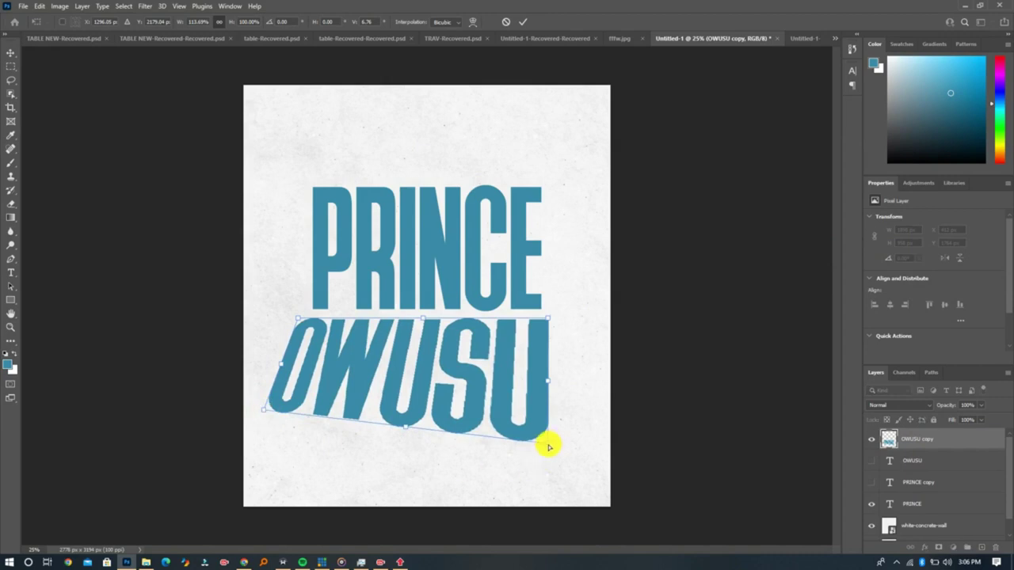
left_click_drag(548, 448, 699, 564)
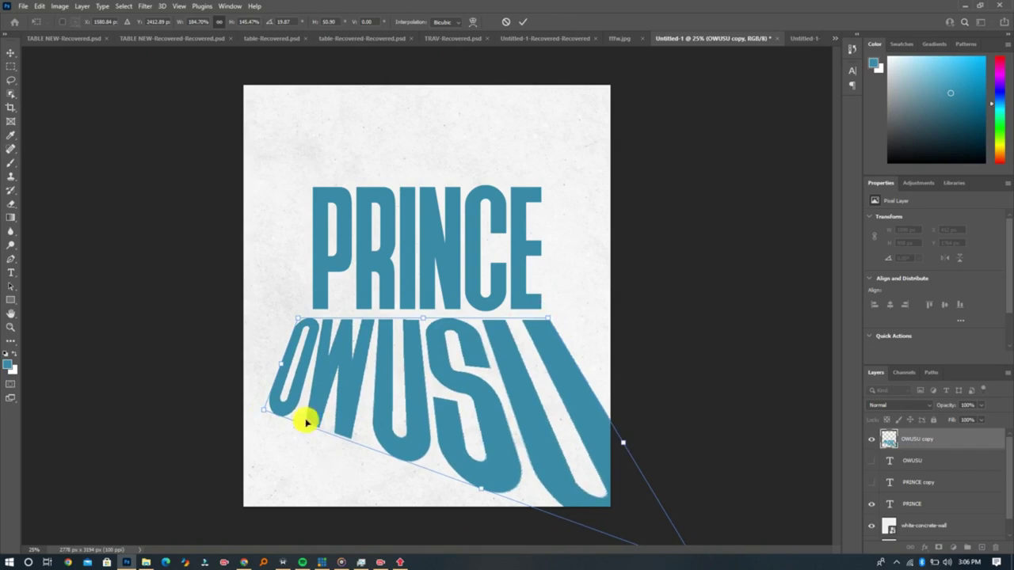
- Refine the OWUSU perspective by lowering its upper-left corner and shifting its sides outward until it widens toward the right, and apply the distortion
left_click_drag(295, 319, 277, 364)
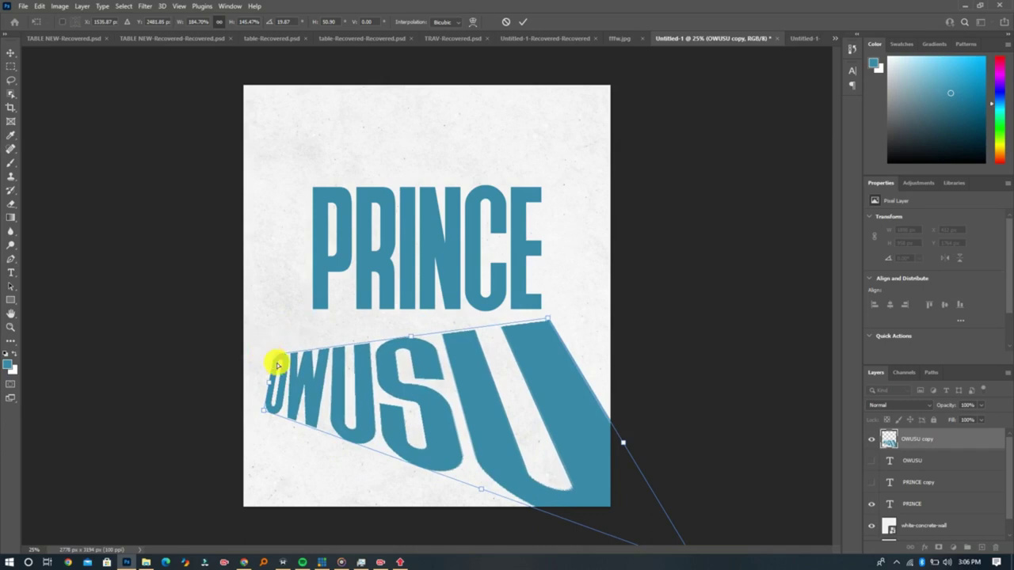
left_click_drag(481, 491, 451, 493)
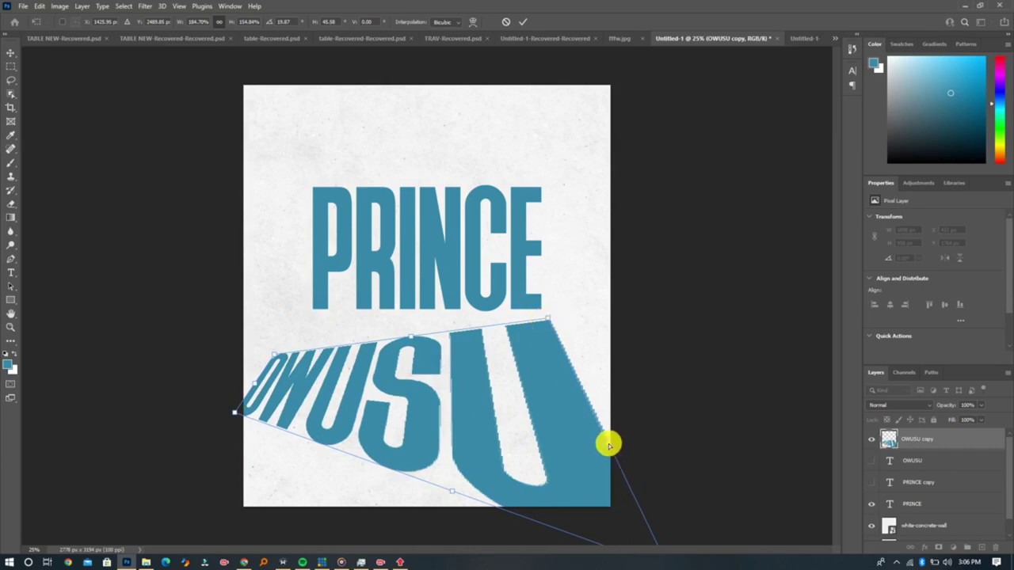
left_click_drag(607, 444, 627, 457)
mouse_move(460, 497)
left_mouse_down()
mouse_move(468, 478)
mouse_move(463, 498)
left_mouse_up()
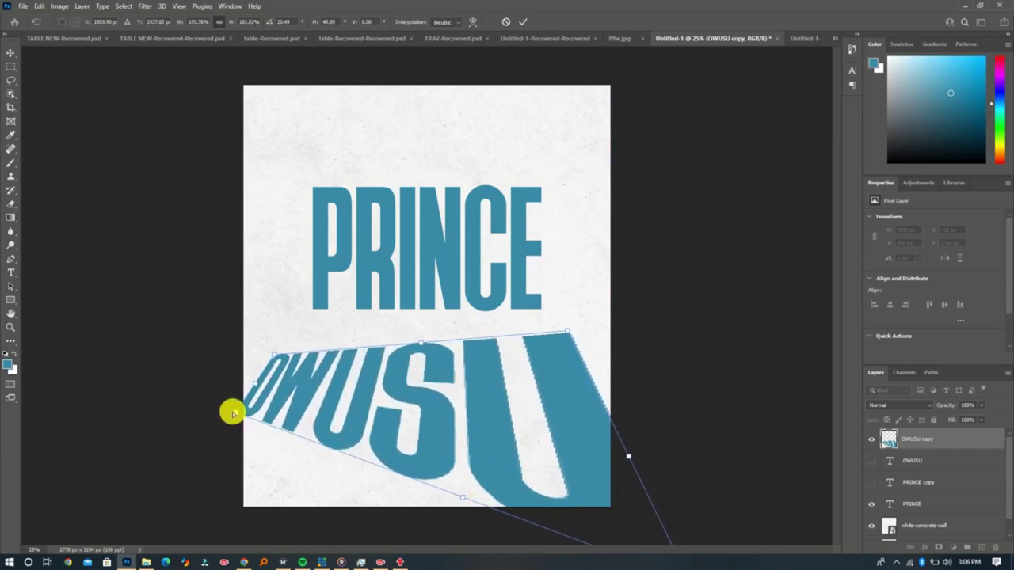
left_click_drag(239, 412, 261, 411)
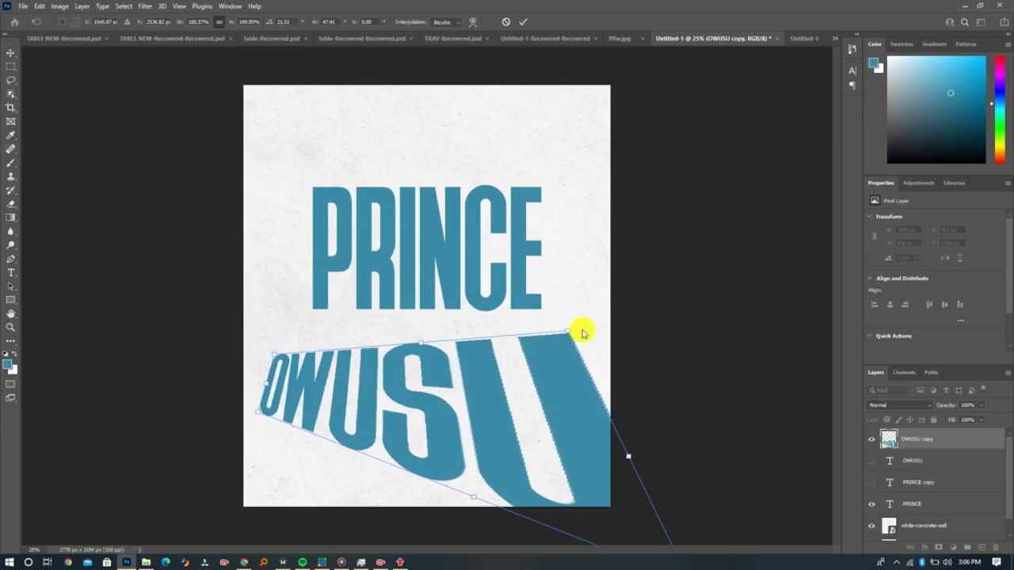
left_click_drag(570, 338, 589, 336)
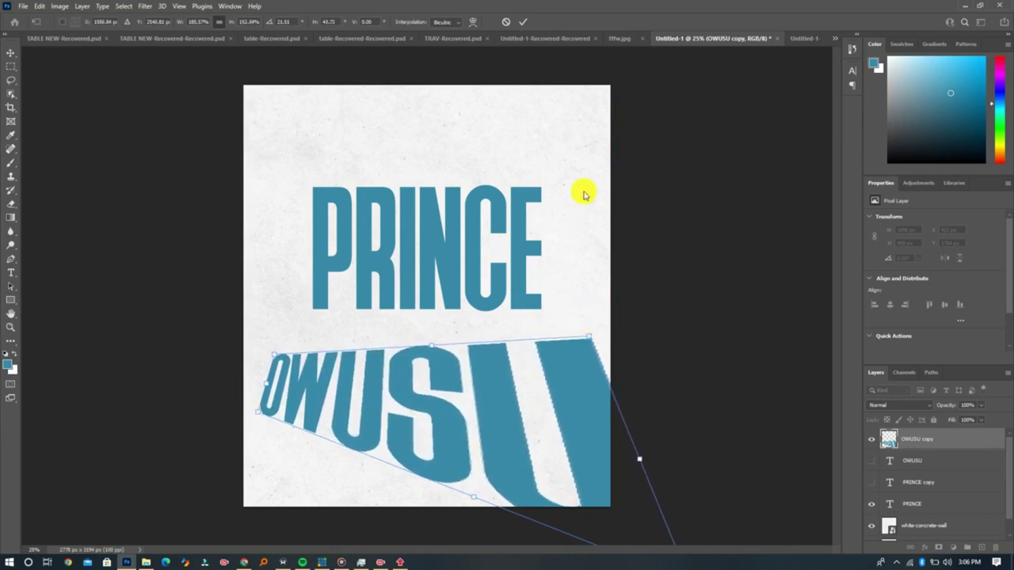
left_click(522, 23)
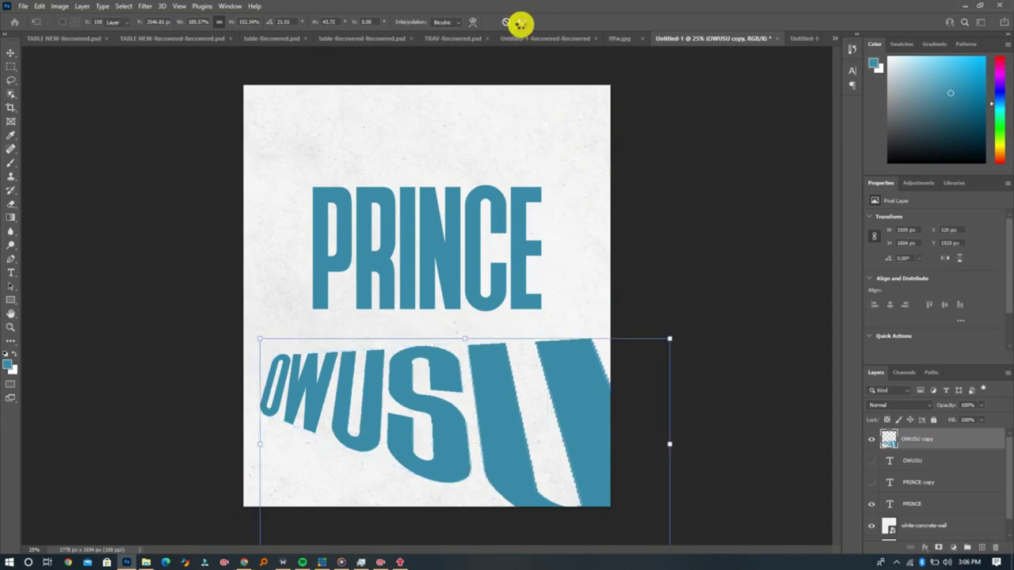
- Skew the PRINCE text so its right side rises, at about -3.6° vertical skew and 96.8% width
left_click(457, 272)
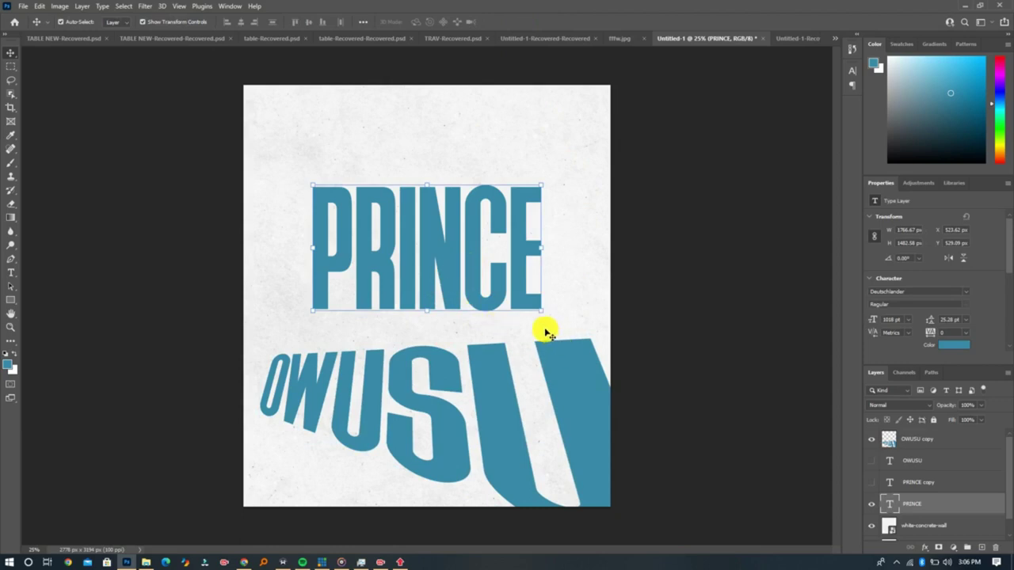
key("ctrl")
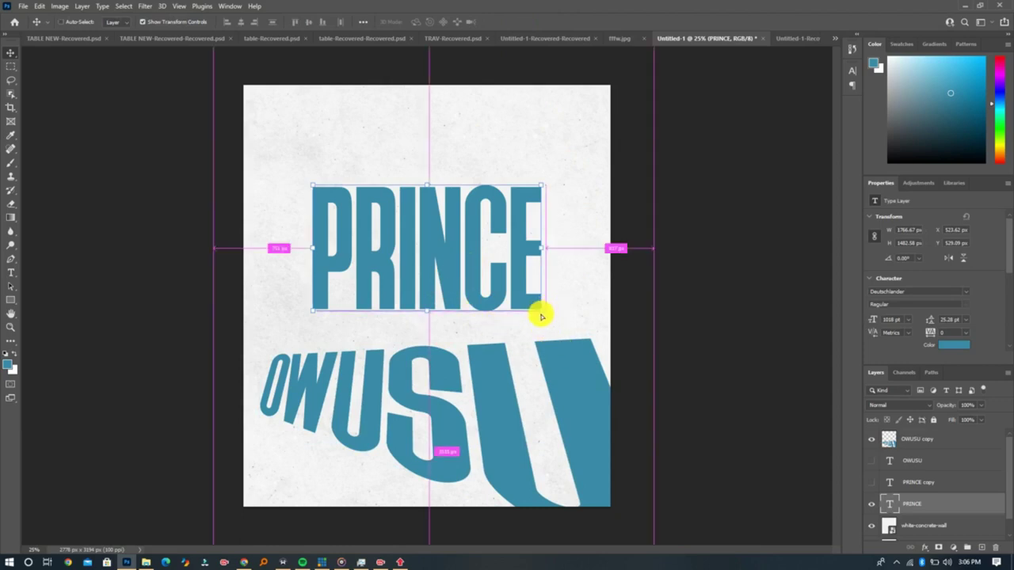
key("ctrl+t")
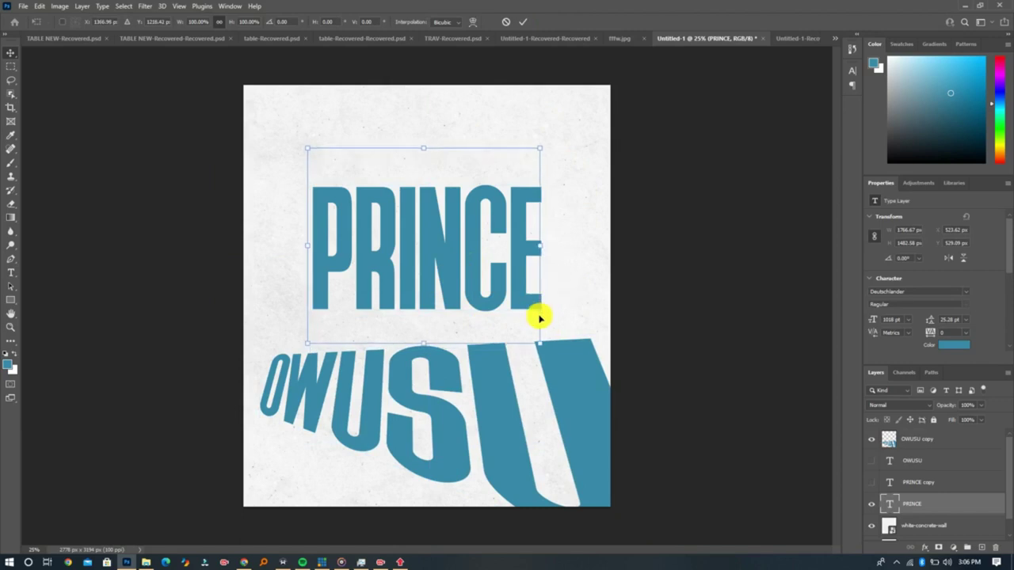
left_click_drag(539, 345, 532, 331)
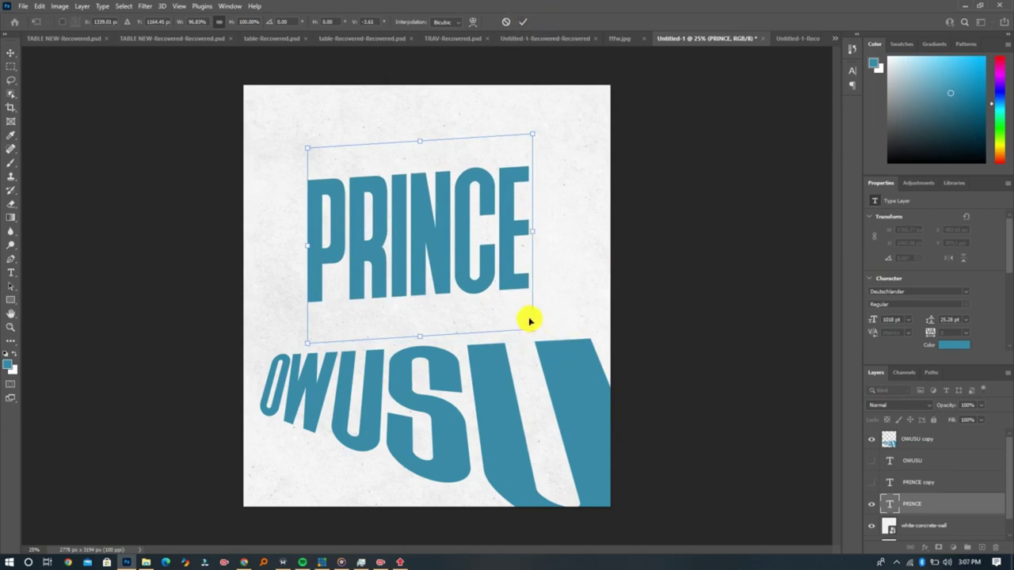
left_click(522, 23)
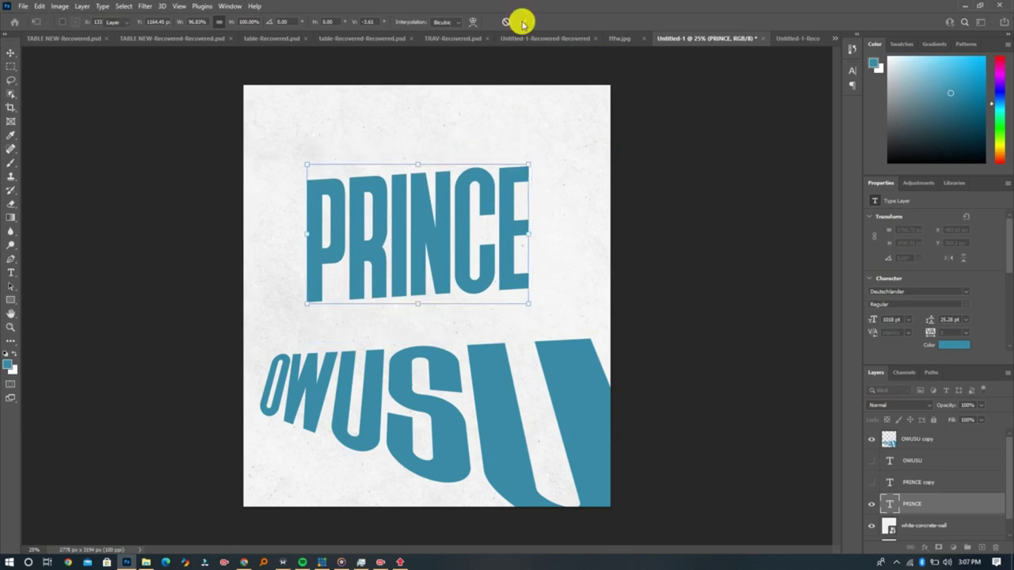
- Place a copy of the white-concrete-wall layer above all layers in Multiply mode and add an empty layer over it
left_click(919, 526)
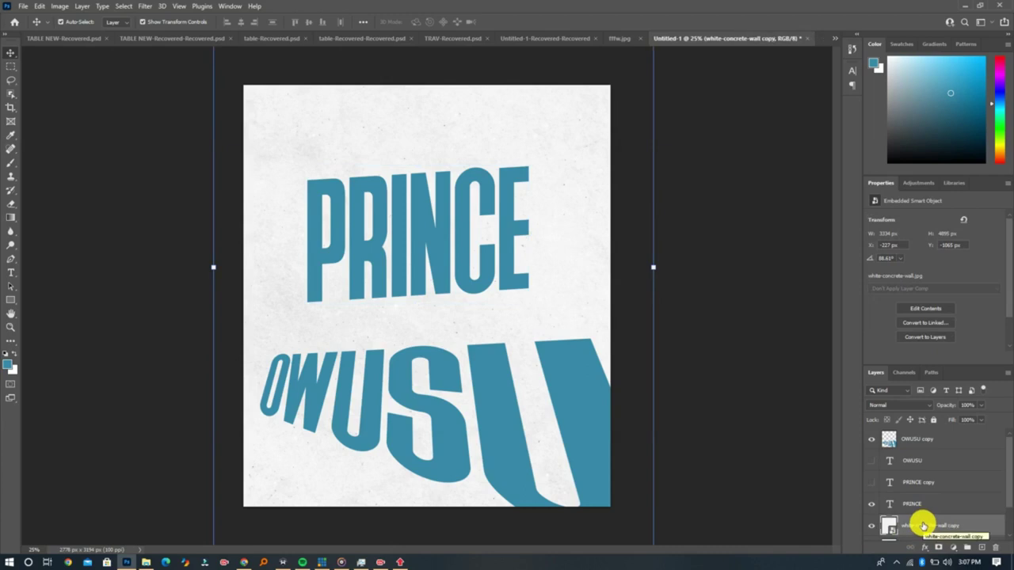
left_click_drag(923, 535, 910, 432)
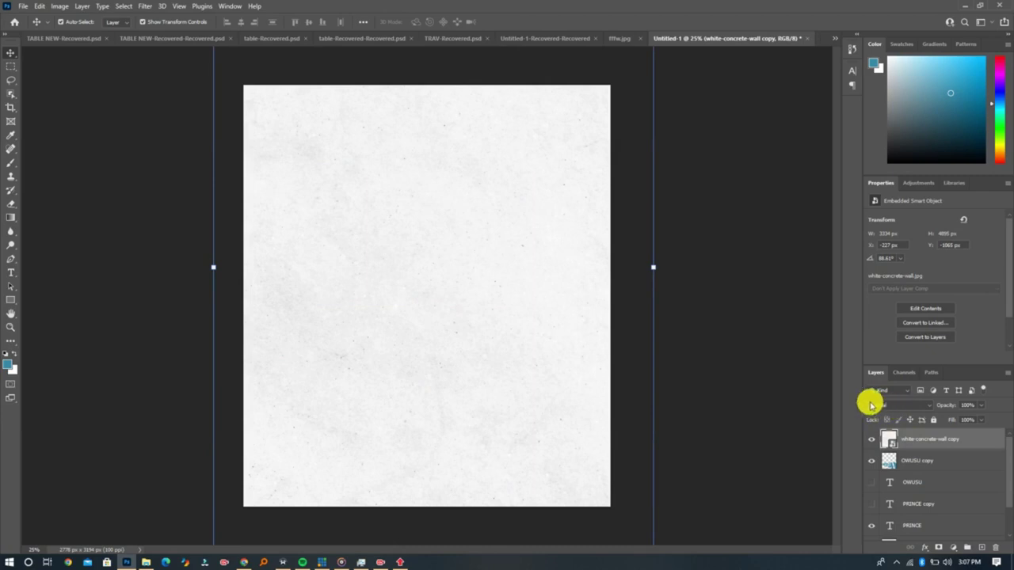
left_click(891, 407)
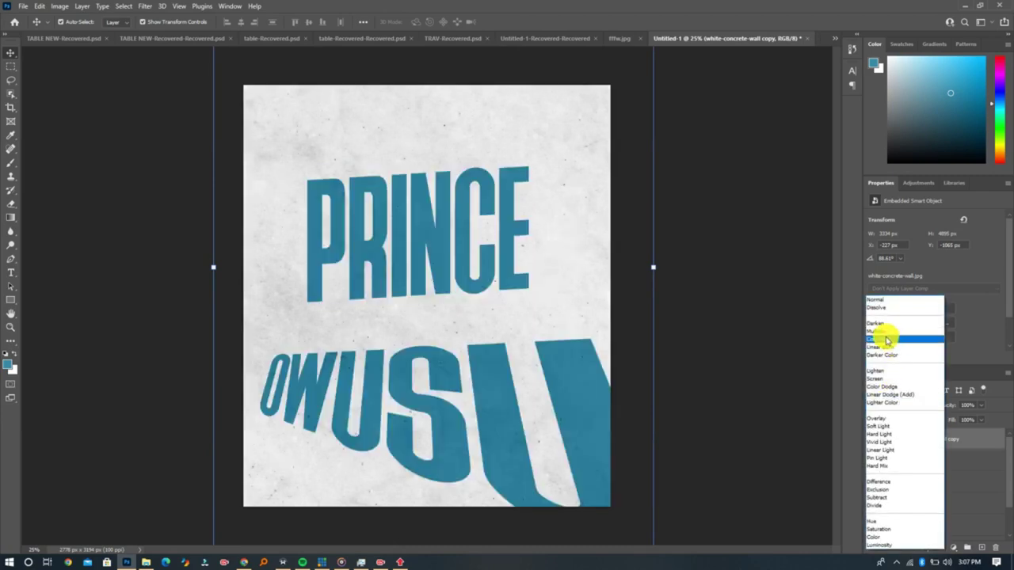
left_click(879, 333)
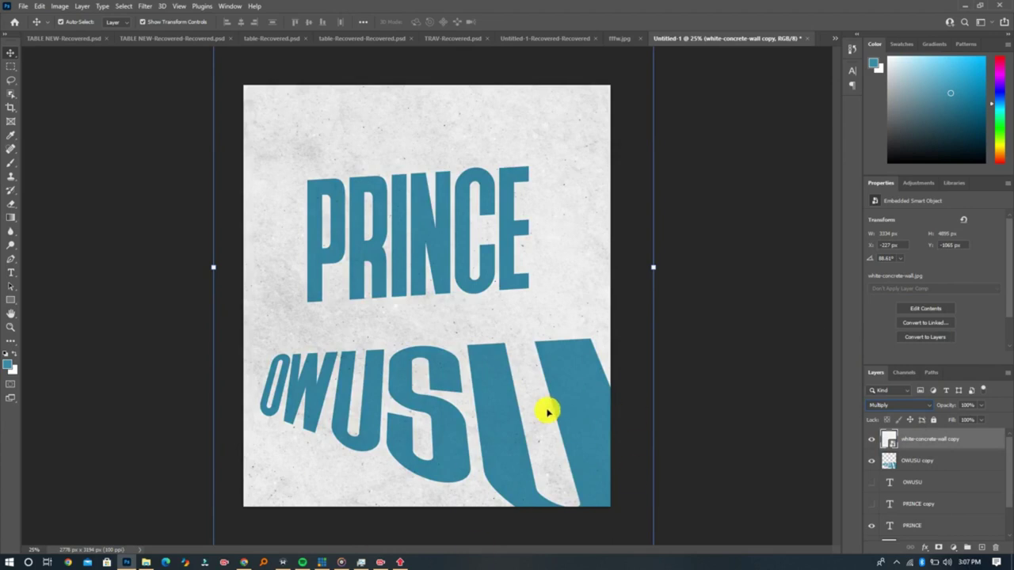
left_click(982, 550)
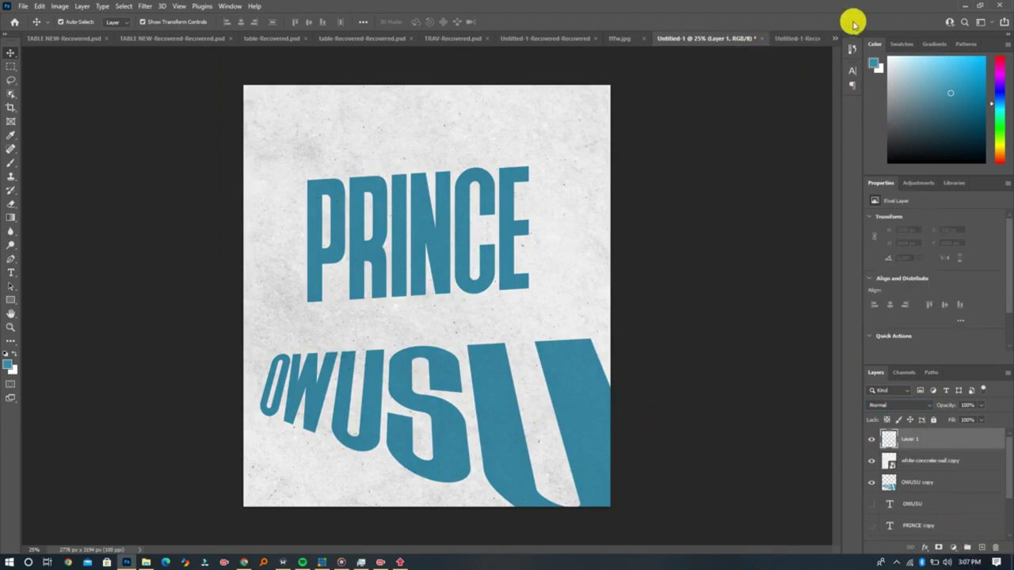
- Copy the player cut-out layer and its Black & White 1 adjustment from the Untitled-1-Recovered document into the poster
left_click(804, 39)
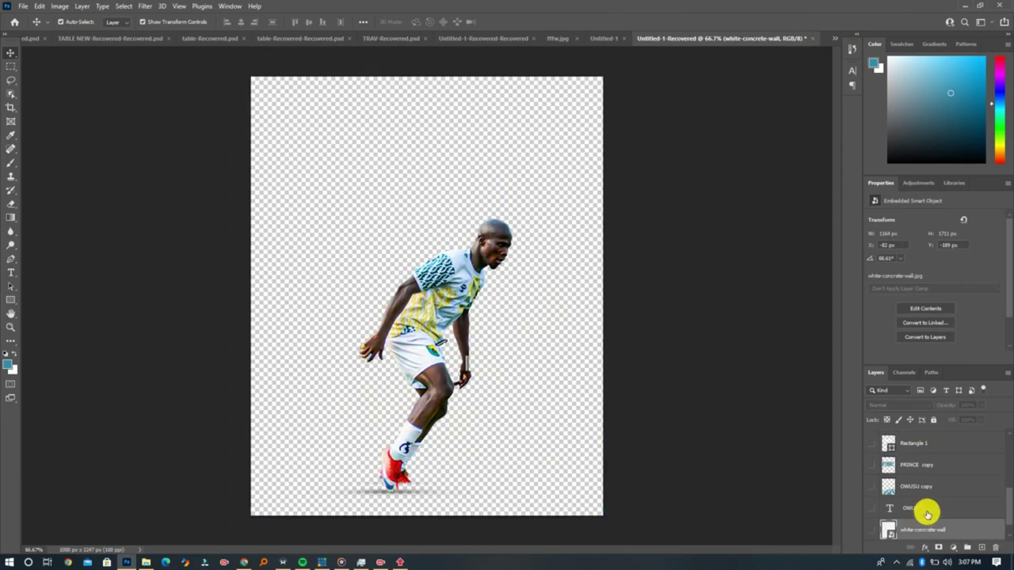
scroll(925, 516, "down", 1)
scroll(927, 514, "up", 1)
scroll(925, 514, "up", 5)
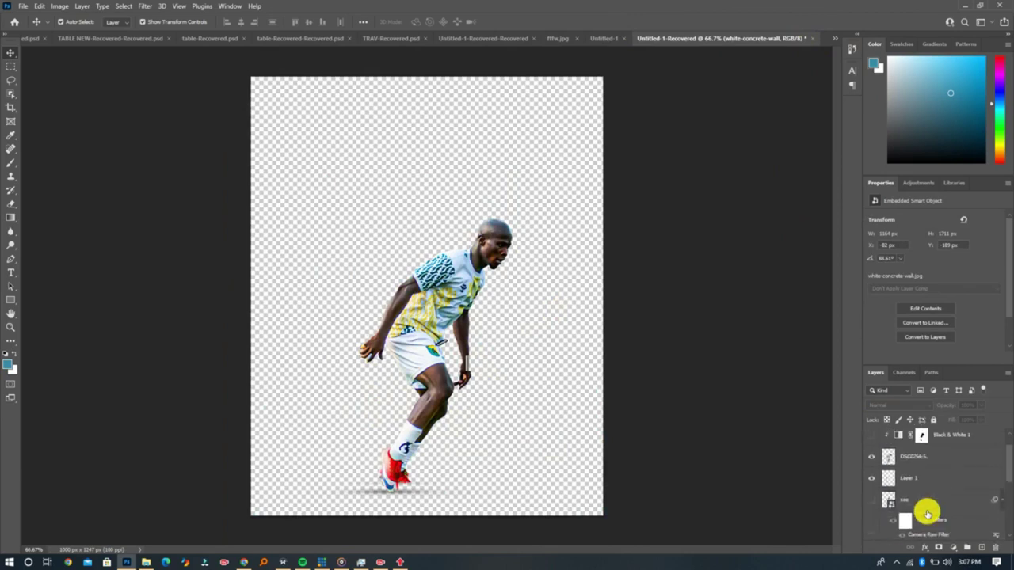
left_click(919, 459)
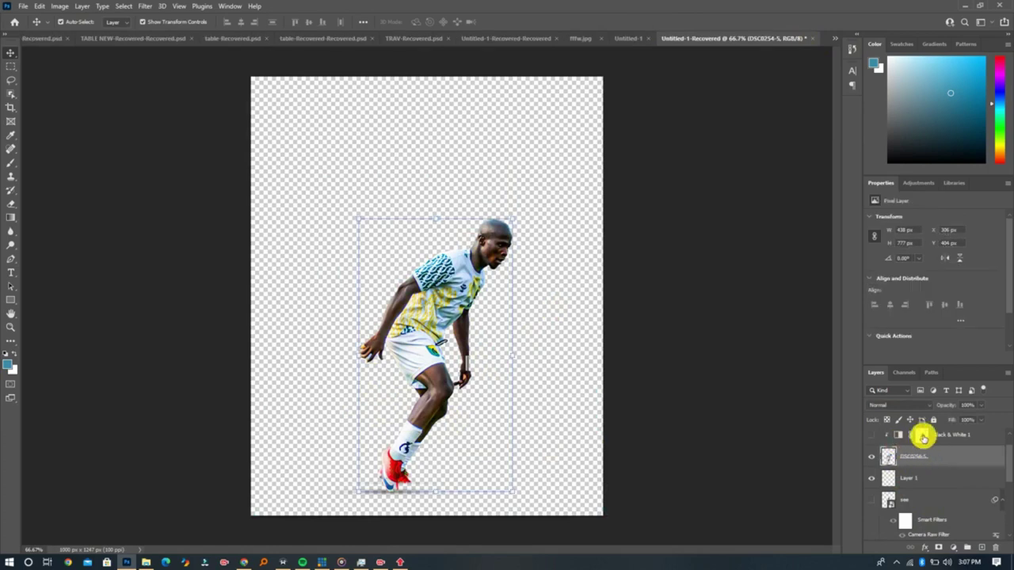
left_click_drag(935, 435, 458, 356)
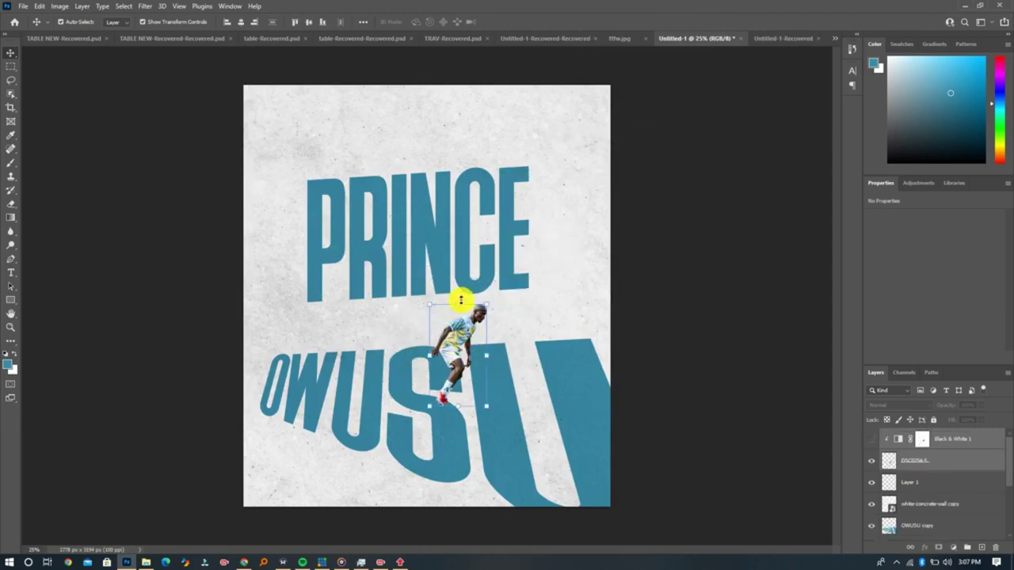
- Scale the player cut-out to about 220% and place it in front of PRINCE and OWUSU, with the feet over the lower word
left_click_drag(461, 301, 476, 172)
left_click_drag(474, 242, 413, 277)
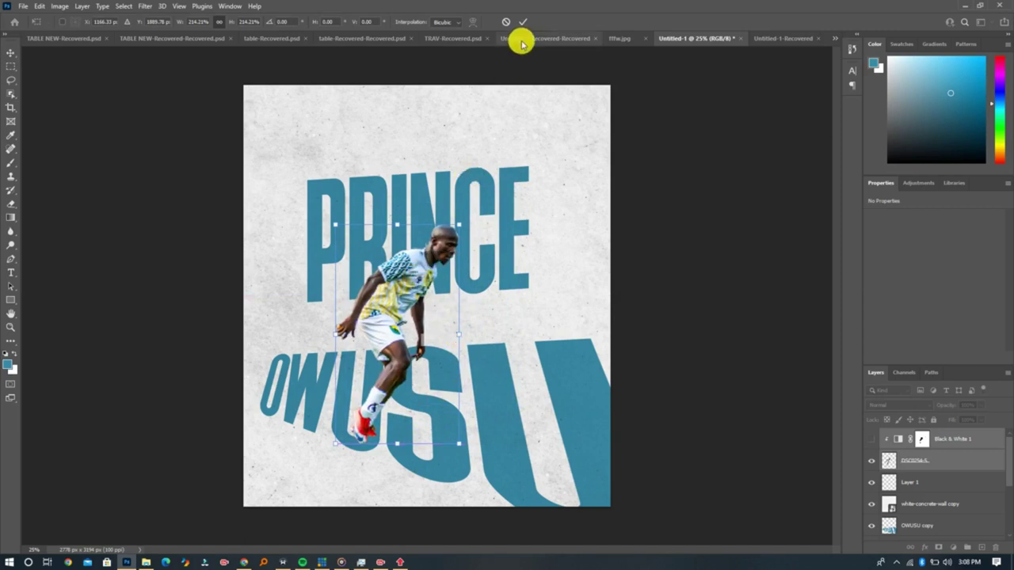
left_click_drag(459, 224, 464, 219)
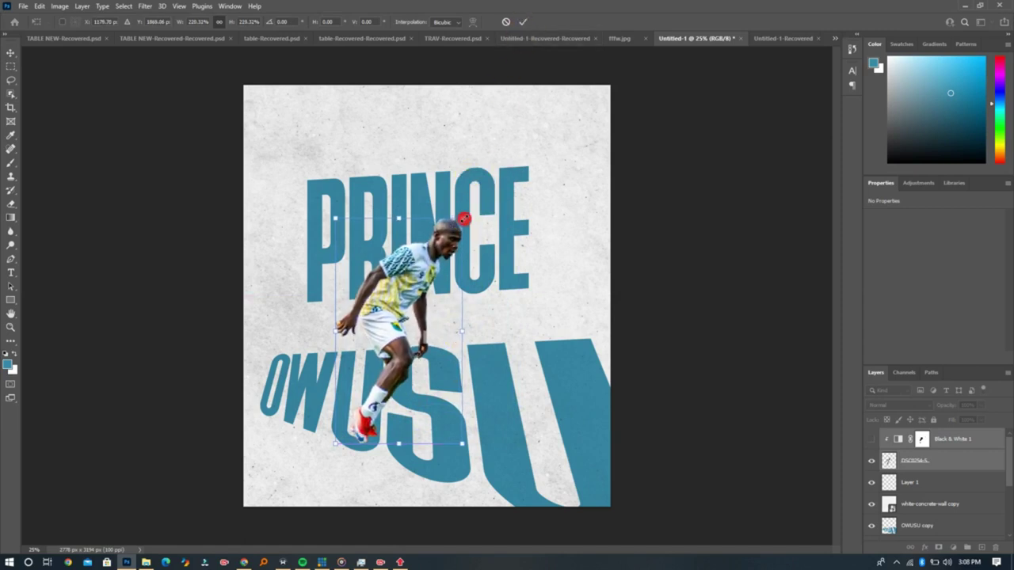
left_click(522, 22)
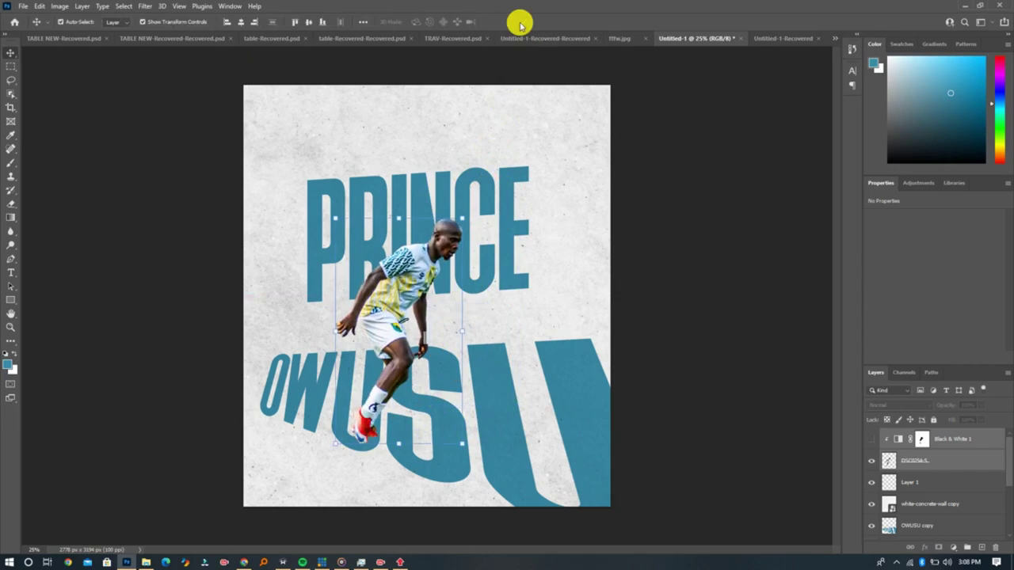
- Turn on the clipped Black & White 1 adjustment above the player layer
left_click(948, 439)
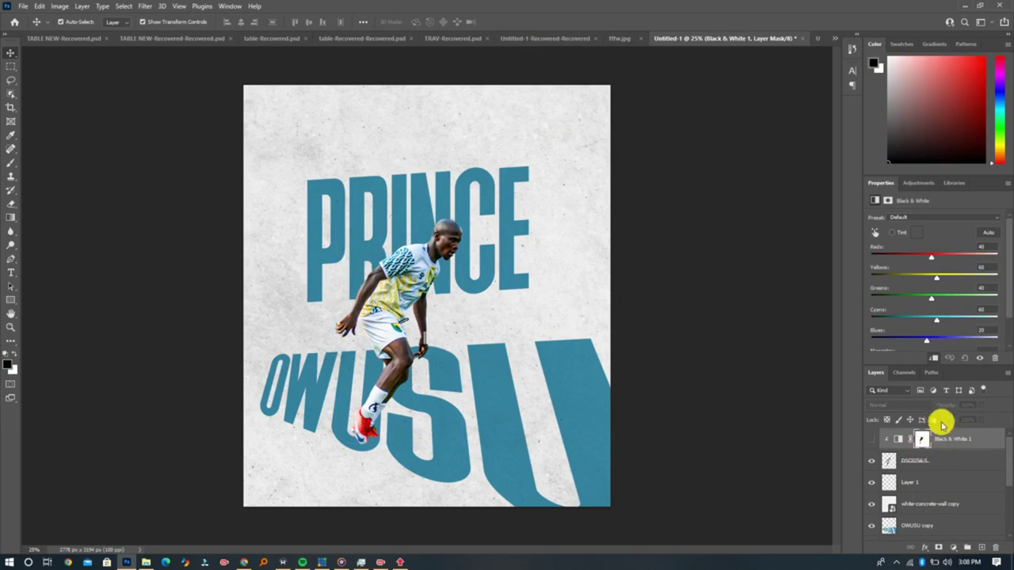
left_click(956, 548)
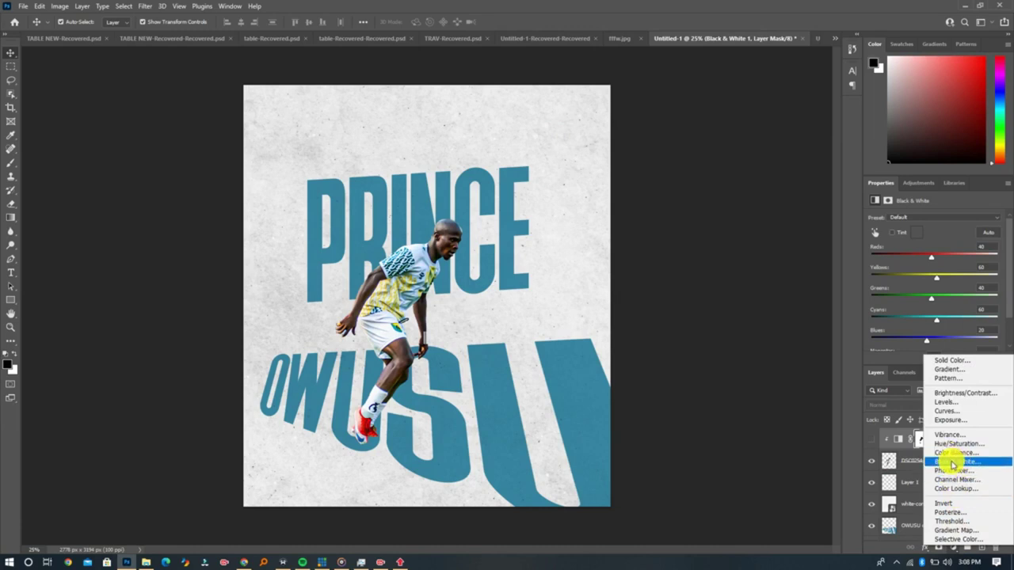
left_click(908, 444)
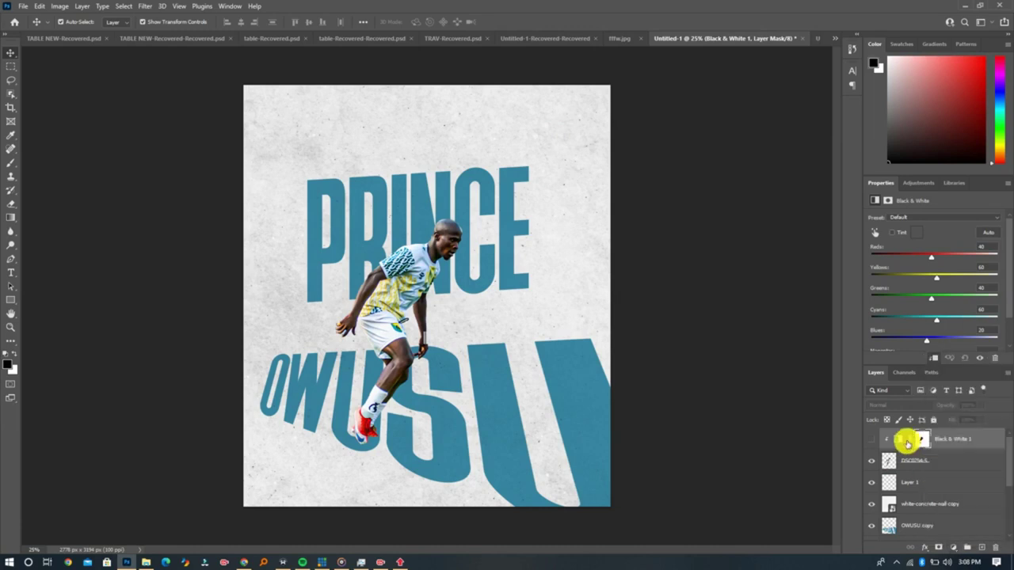
left_click(871, 440)
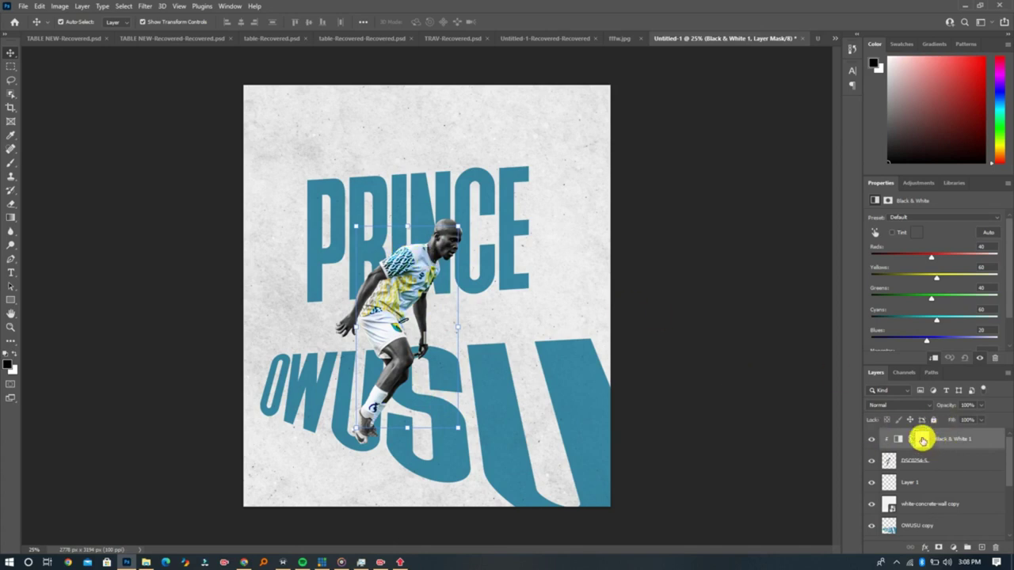
- Compare the player with the Black & White 1 layer mask disabled and enabled
right_click(922, 441)
left_click(926, 445)
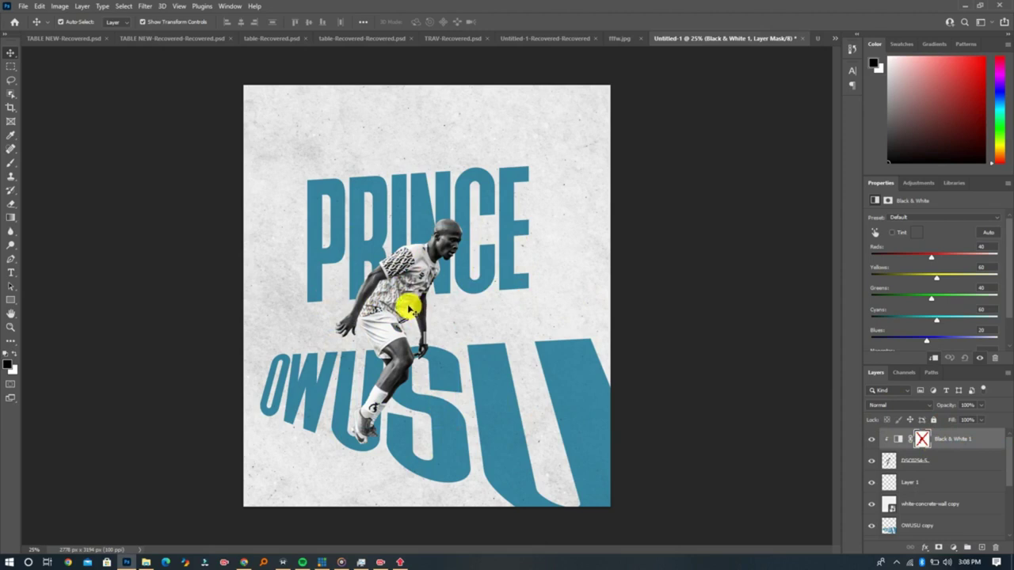
right_click(924, 441)
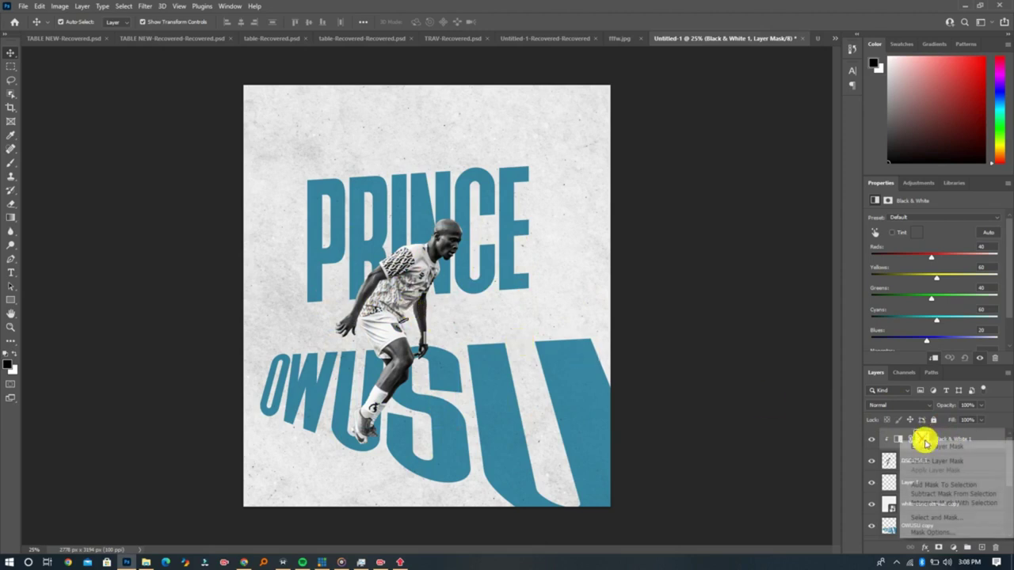
left_click(929, 446)
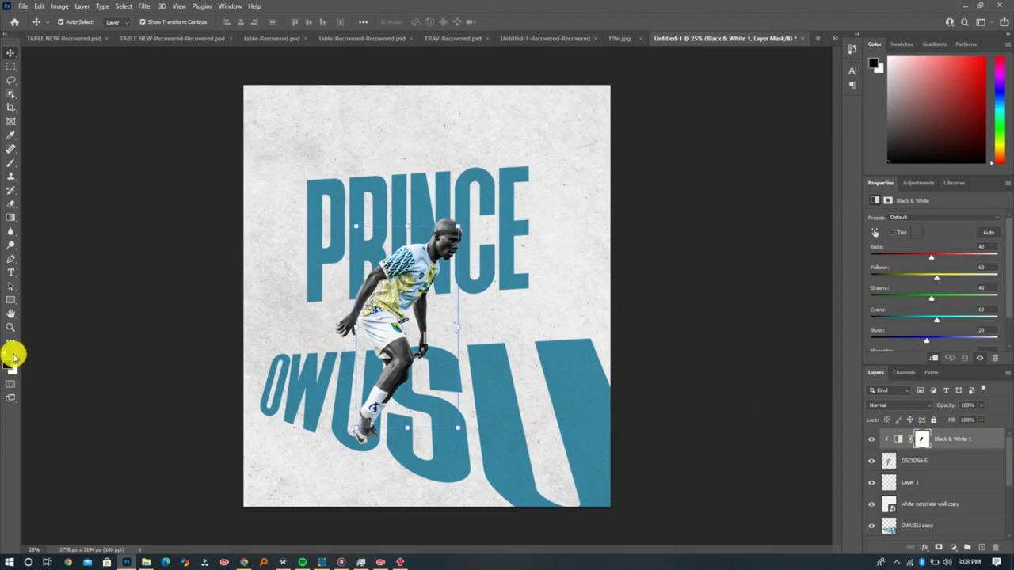
- Paint white on the Black & White 1 mask around the player's shorts and thigh with a 90 px brush at 92% flow
left_click(13, 357)
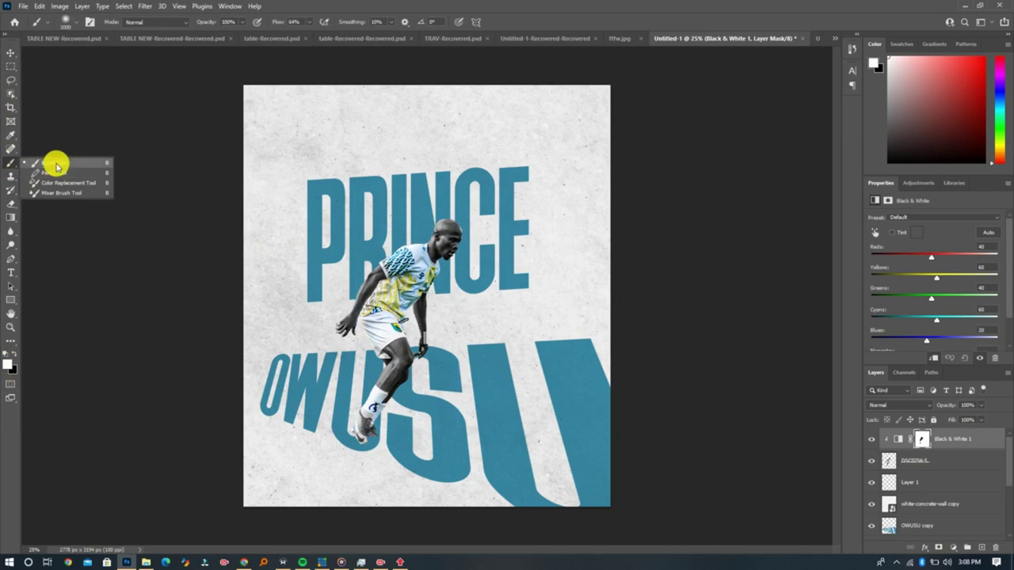
left_click(55, 164)
key("bracketleft")
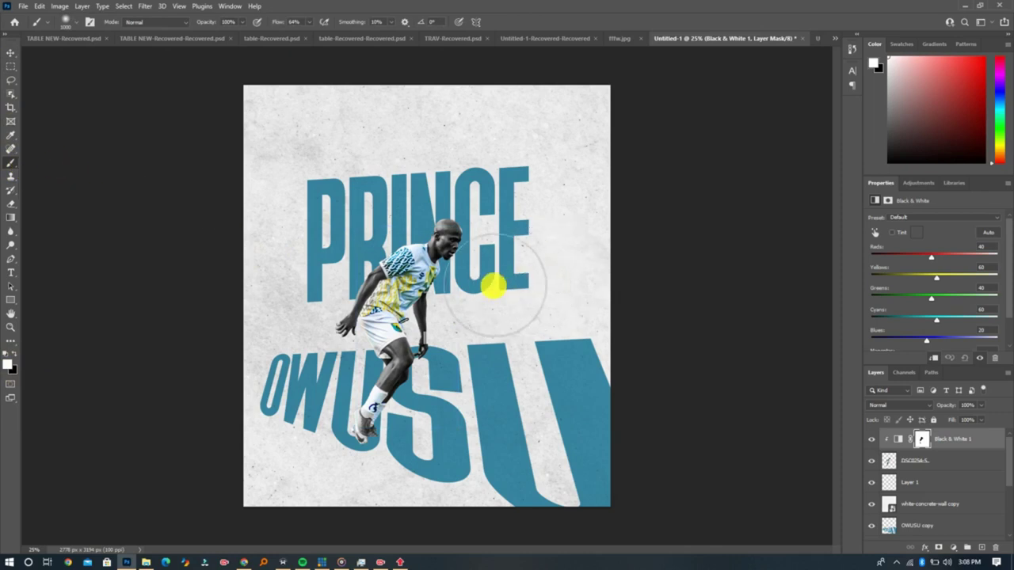
key("bracketleft")
key("bracketleft")
key("bracketleft")
key("bracketleft")
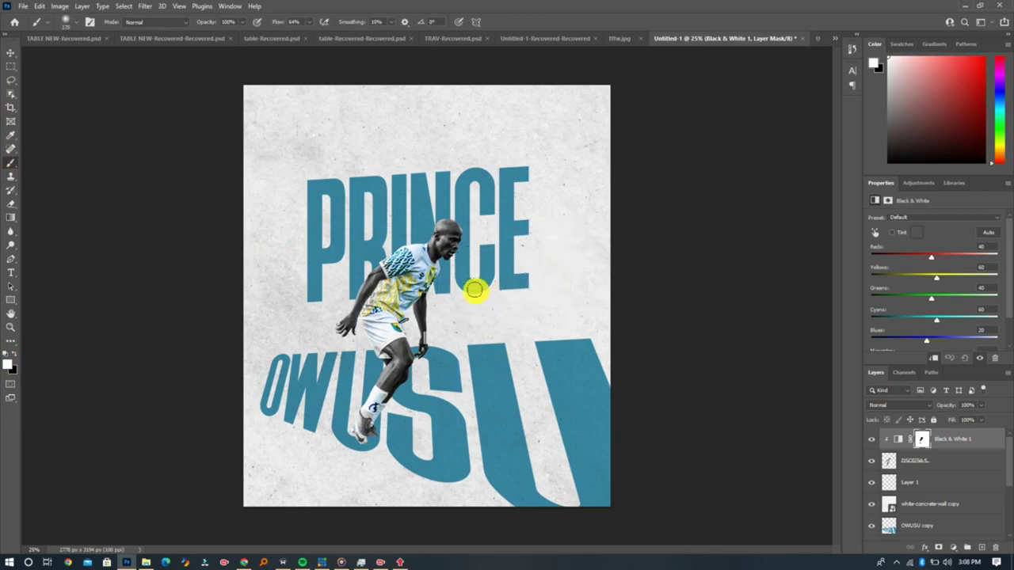
left_click_drag(441, 320, 406, 351)
left_click(272, 22)
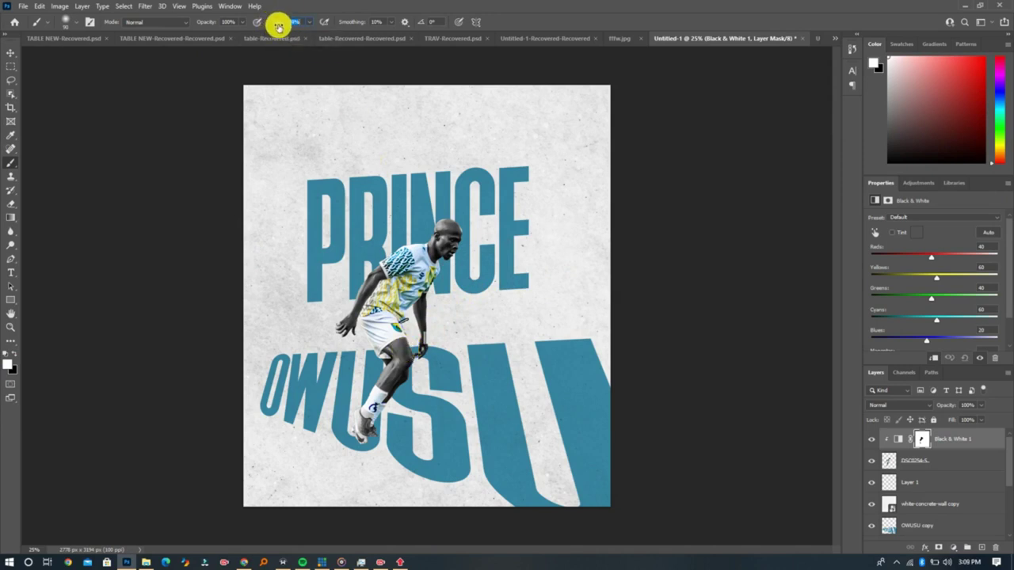
left_click_drag(286, 31, 309, 30)
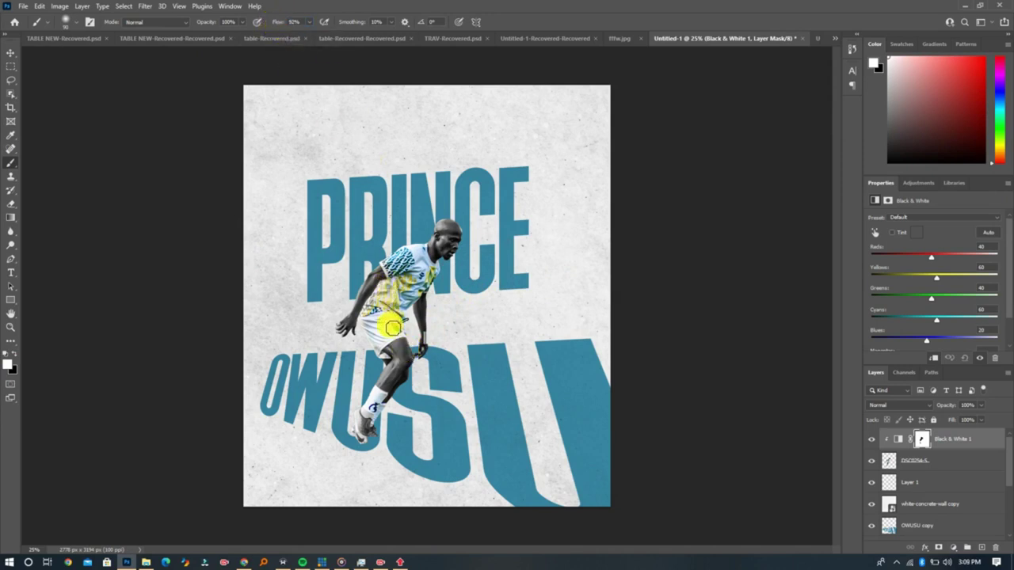
mouse_move(398, 356)
left_mouse_down()
mouse_move(379, 393)
mouse_move(411, 350)
mouse_move(390, 374)
mouse_move(400, 346)
mouse_move(385, 362)
mouse_move(402, 366)
mouse_move(400, 383)
mouse_move(406, 361)
mouse_move(362, 360)
left_mouse_up()
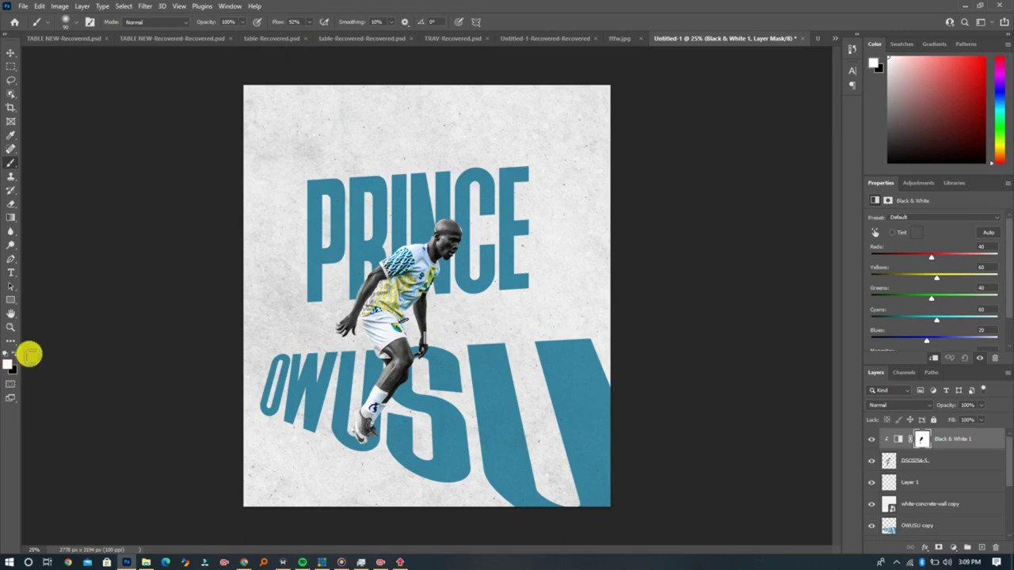
- Switch to black and brush the Black & White 1 mask over the player's kit to keep its colours
left_click(15, 356)
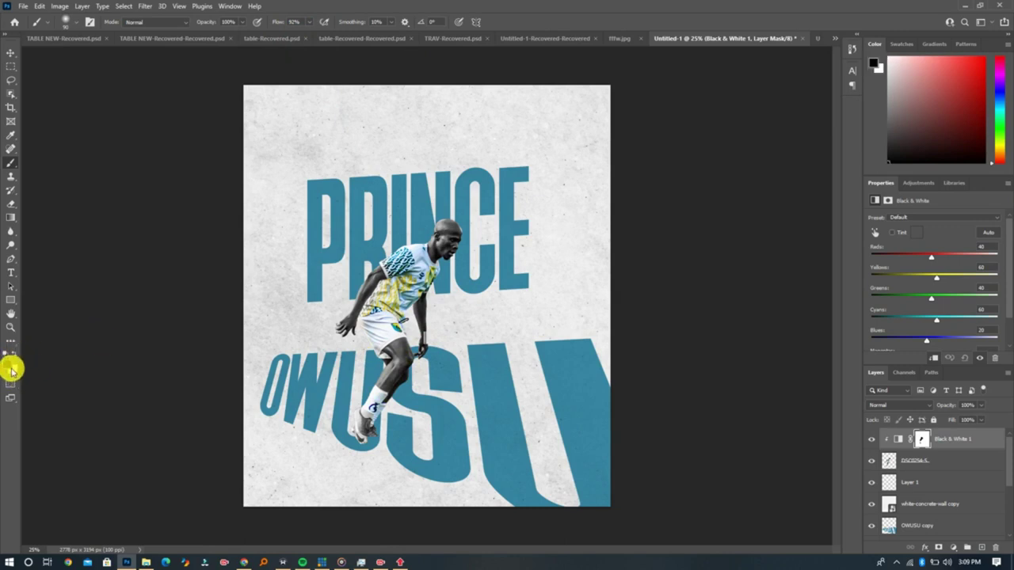
mouse_move(385, 356)
left_mouse_down()
mouse_move(389, 385)
mouse_move(398, 358)
mouse_move(402, 378)
mouse_move(444, 182)
left_mouse_up()
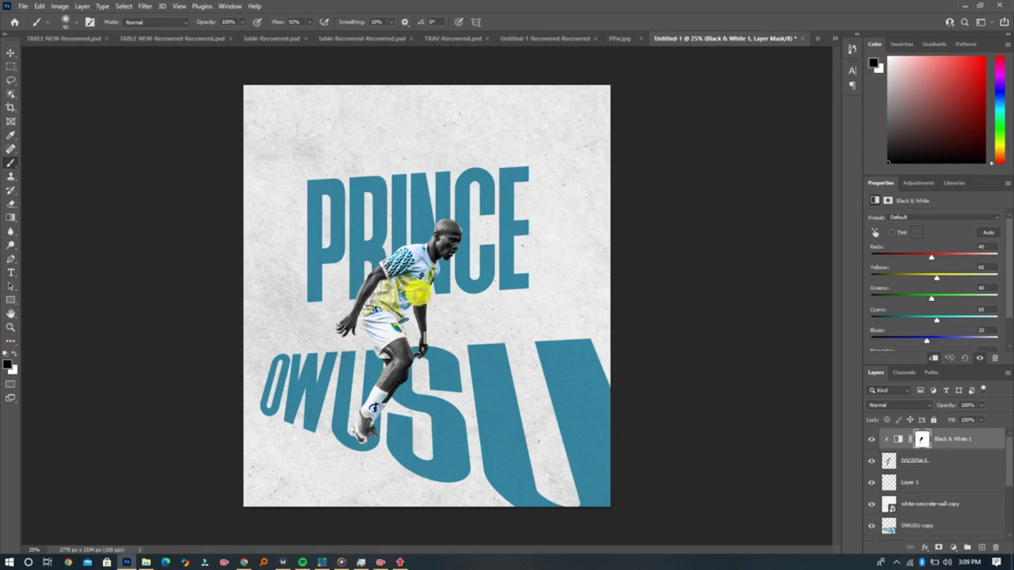
key("x")
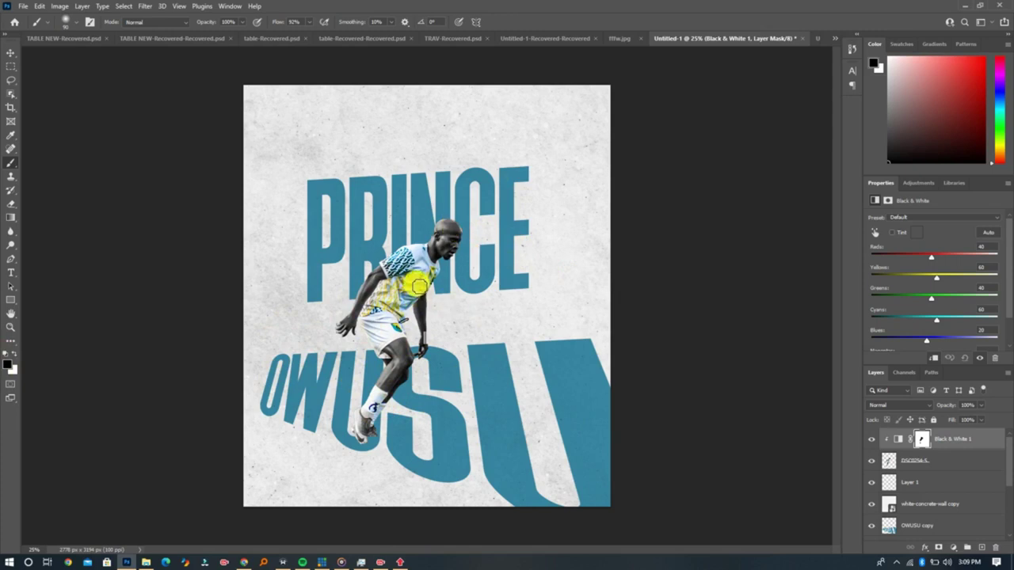
- Check the player with the Black & White 1 mask disabled, re-enable it, and paint black over the shirt and shorts
right_click(921, 439)
left_click(920, 451)
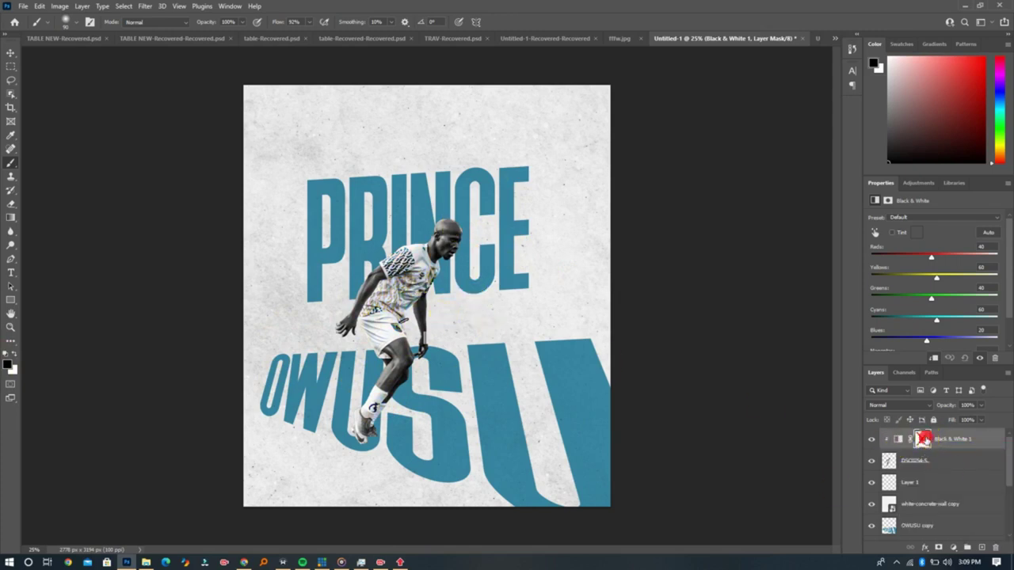
left_click(922, 438, "shift")
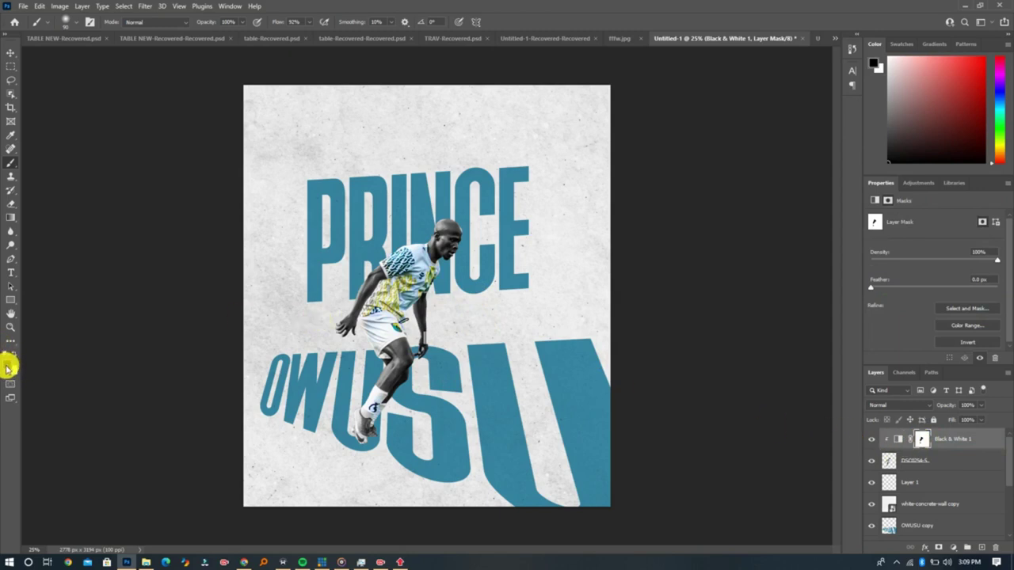
mouse_move(404, 287)
left_mouse_down()
mouse_move(407, 258)
mouse_move(406, 291)
mouse_move(393, 308)
mouse_move(427, 275)
mouse_move(386, 326)
left_mouse_up()
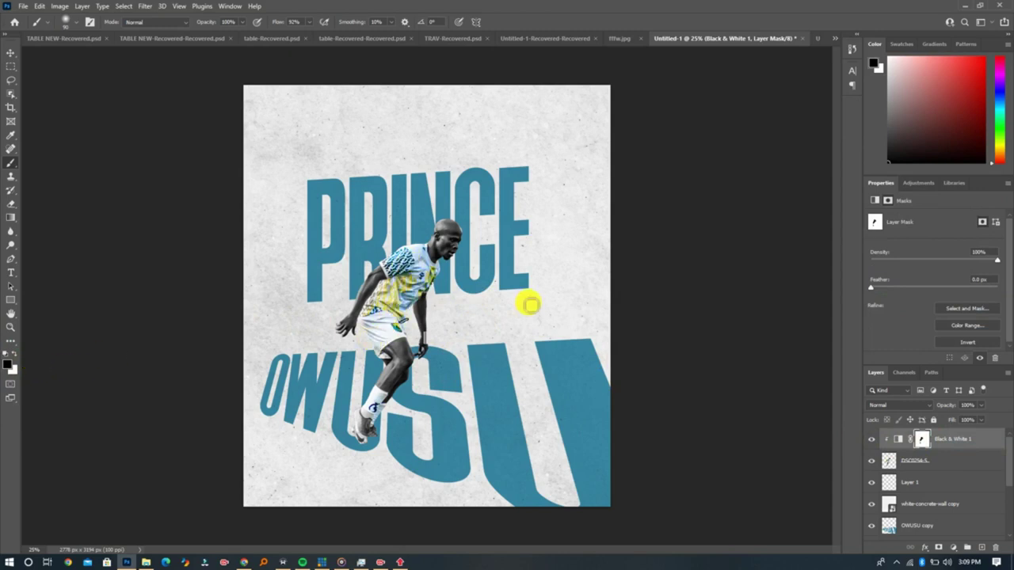
- Alternate white and black painting on the mask over the player's legs, finishing with white to keep the skin grayscale
left_click(14, 355)
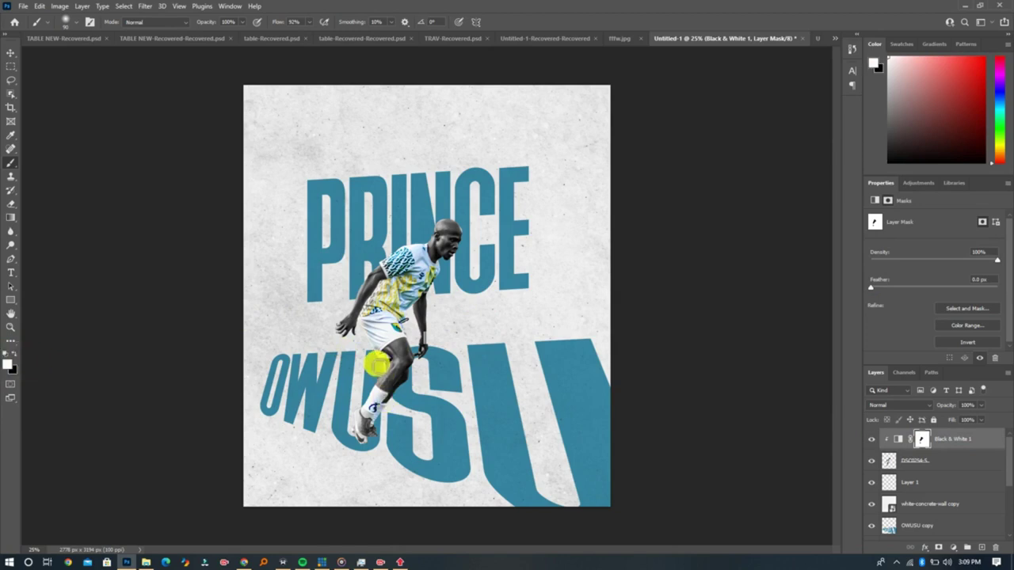
mouse_move(376, 396)
left_mouse_down()
mouse_move(397, 361)
mouse_move(392, 379)
mouse_move(395, 370)
left_mouse_up()
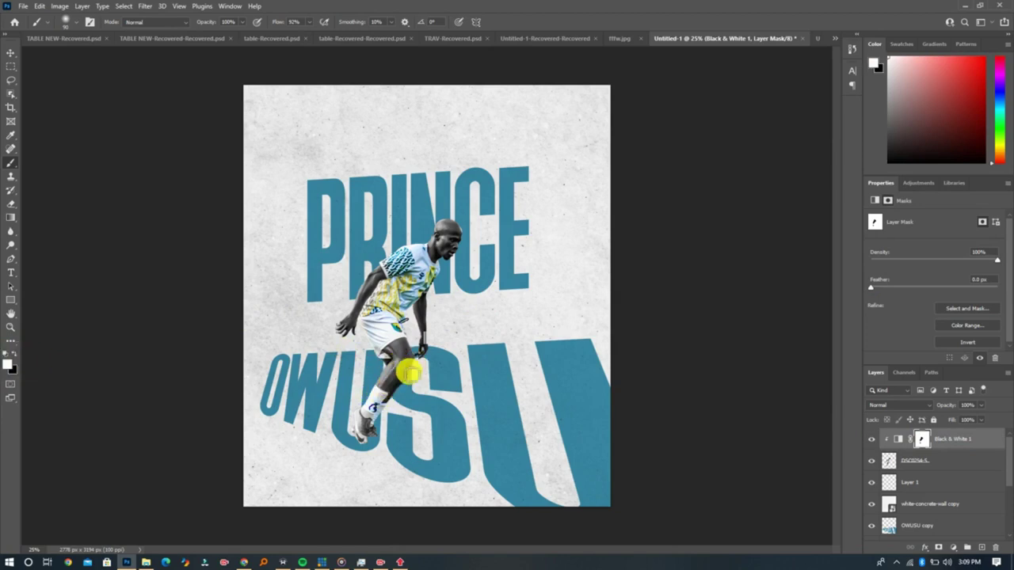
left_click(15, 353)
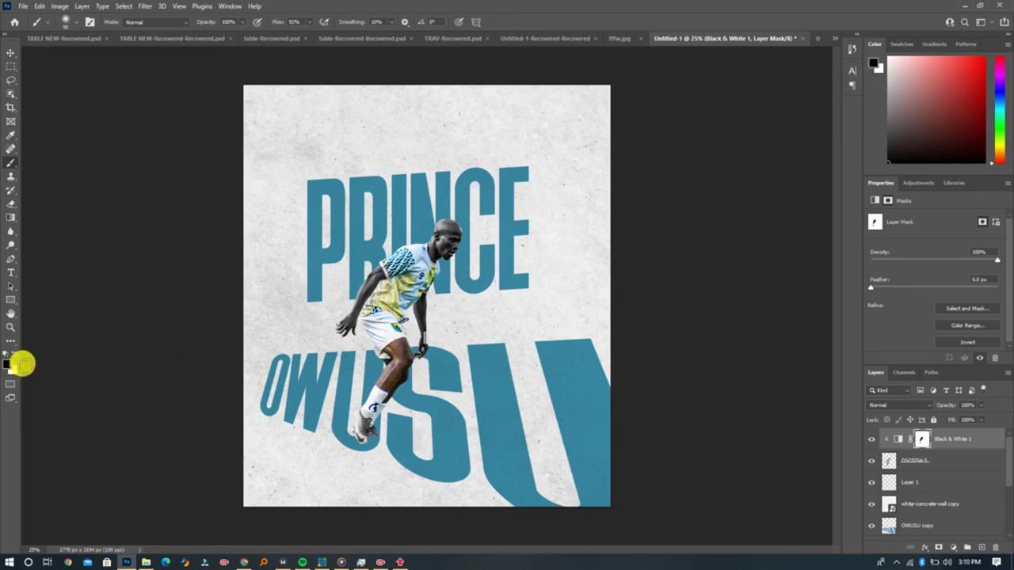
left_click(15, 353)
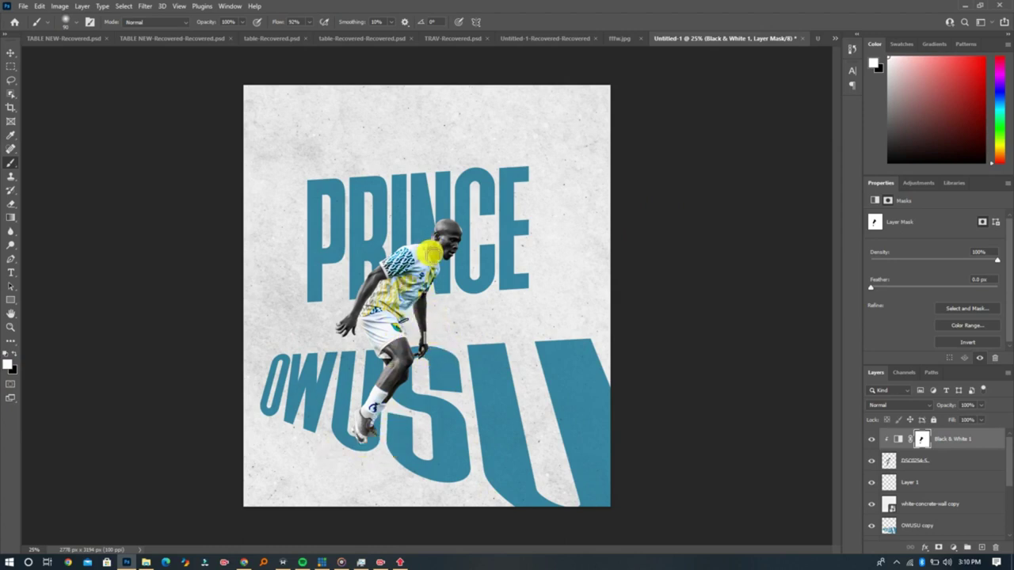
- Add an empty layer directly beneath the player layer and reshape the soft brush tip into a wide, flat ellipse
left_click(917, 483)
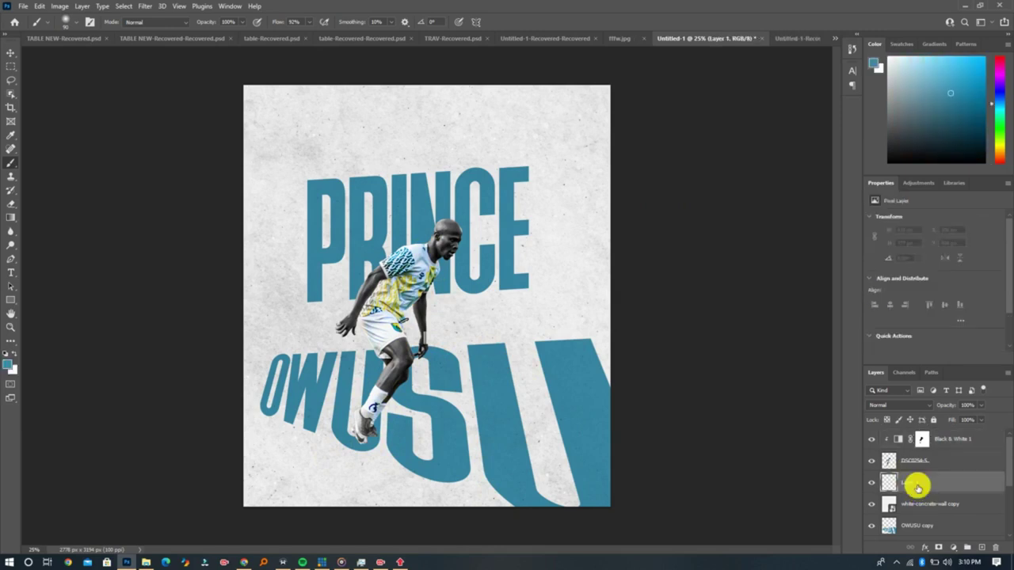
left_click(981, 547)
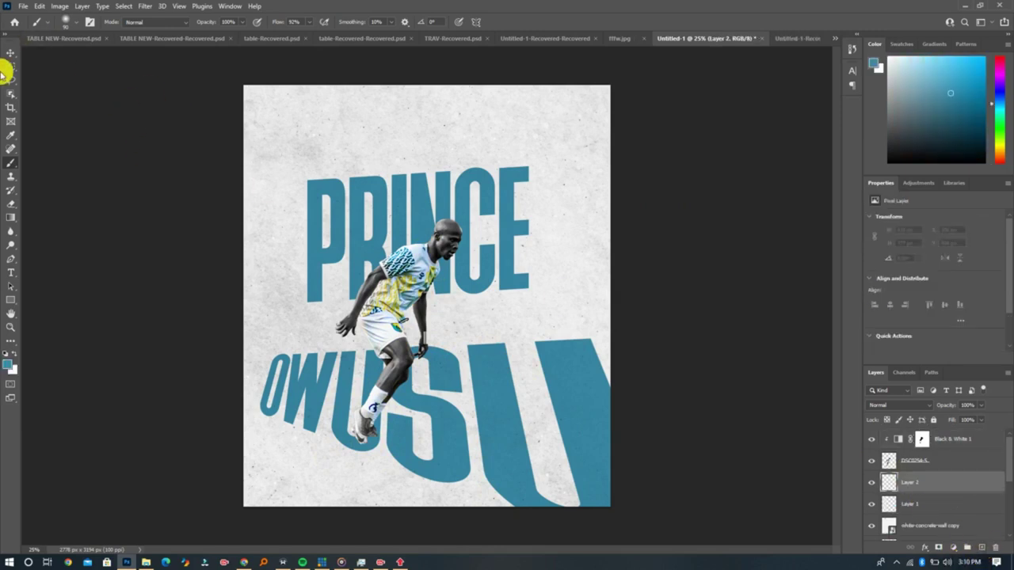
right_click(10, 162)
left_click(63, 163)
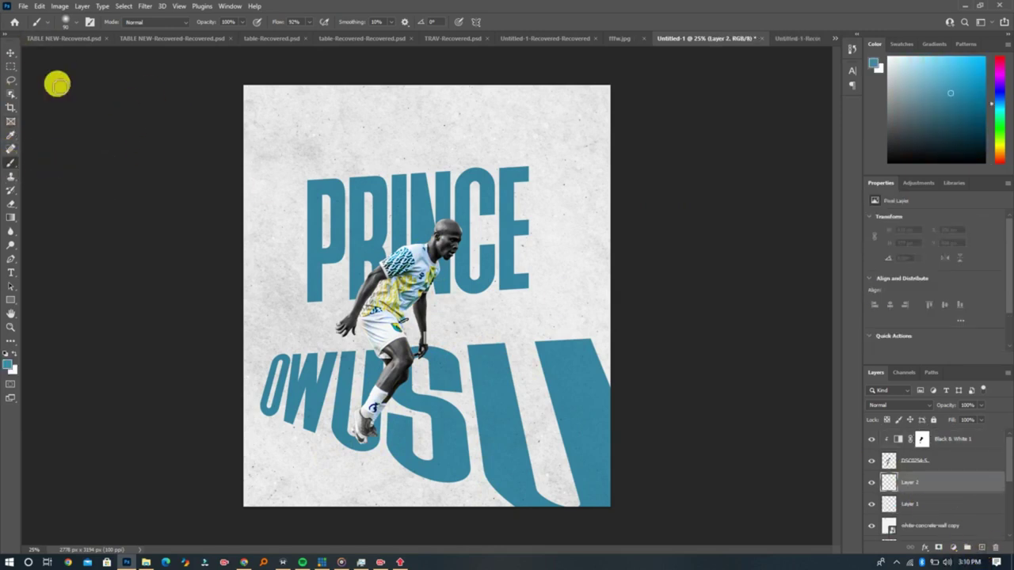
left_click(64, 23)
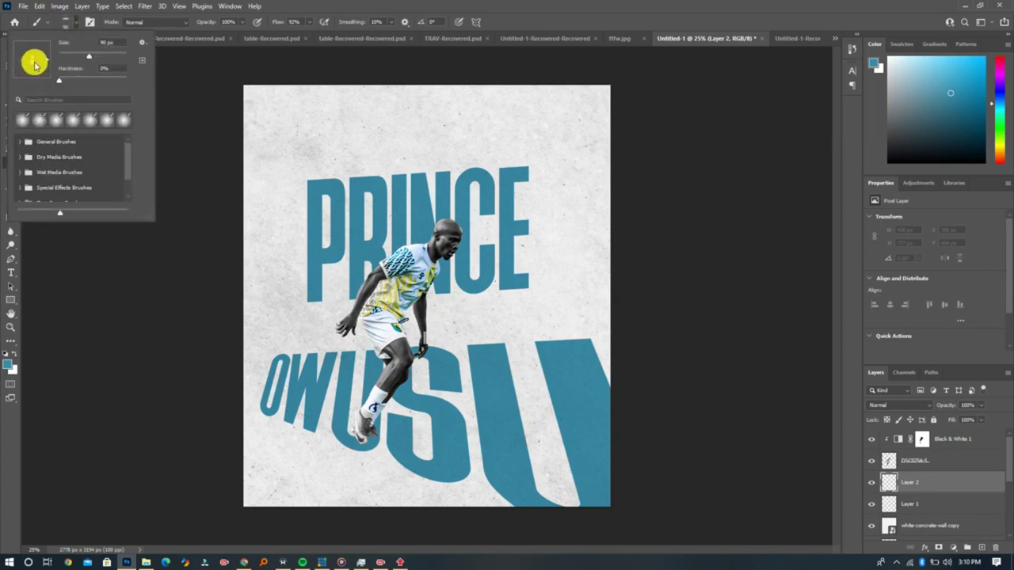
left_click(441, 5)
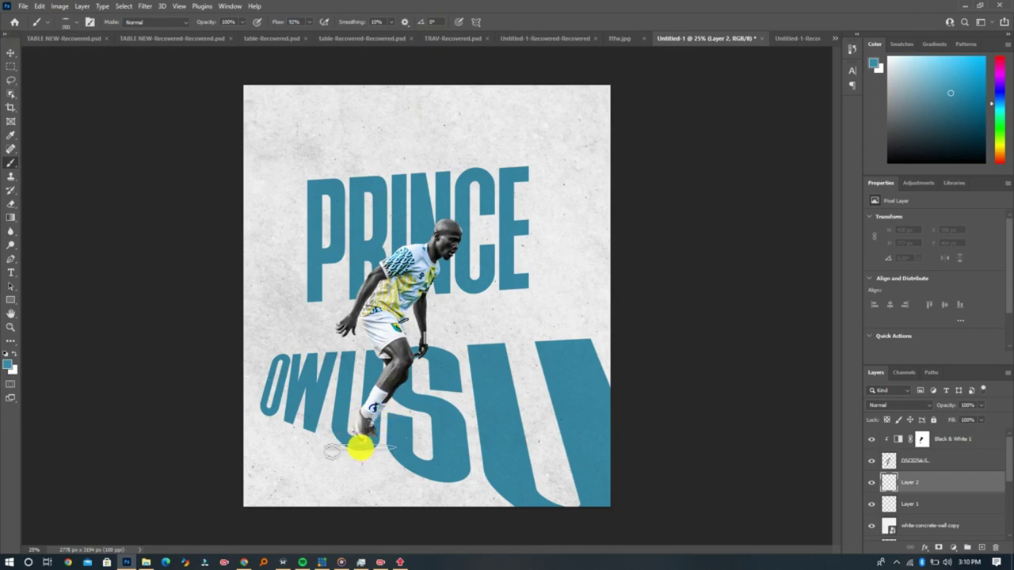
- Reset the painting colours to default black and white, lower the brush flow to 44%, and paint a soft shadow beneath the player's feet
left_click(6, 353)
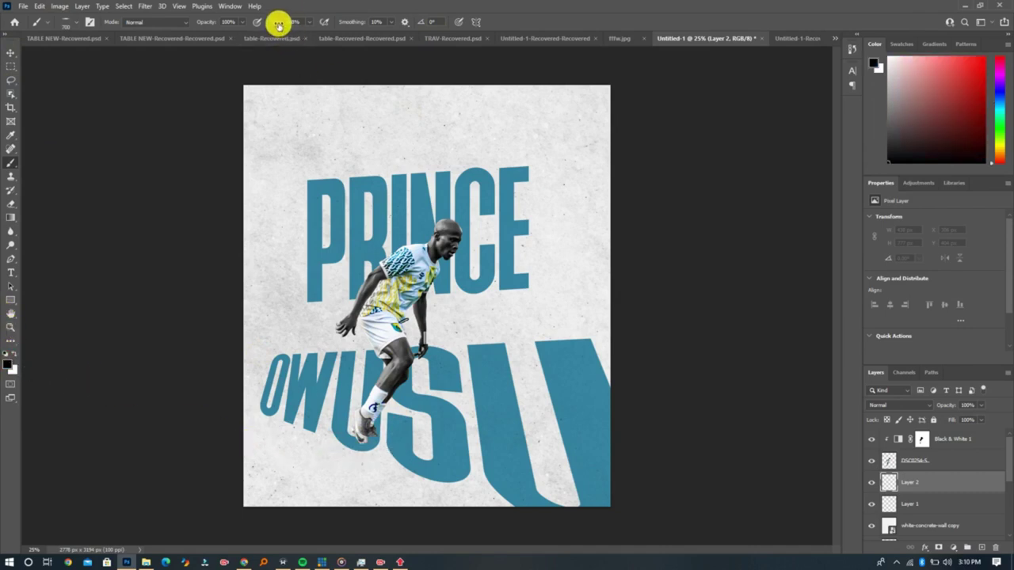
left_click_drag(278, 23, 256, 27)
mouse_move(374, 409)
left_mouse_down()
mouse_move(334, 451)
mouse_move(267, 441)
left_mouse_up()
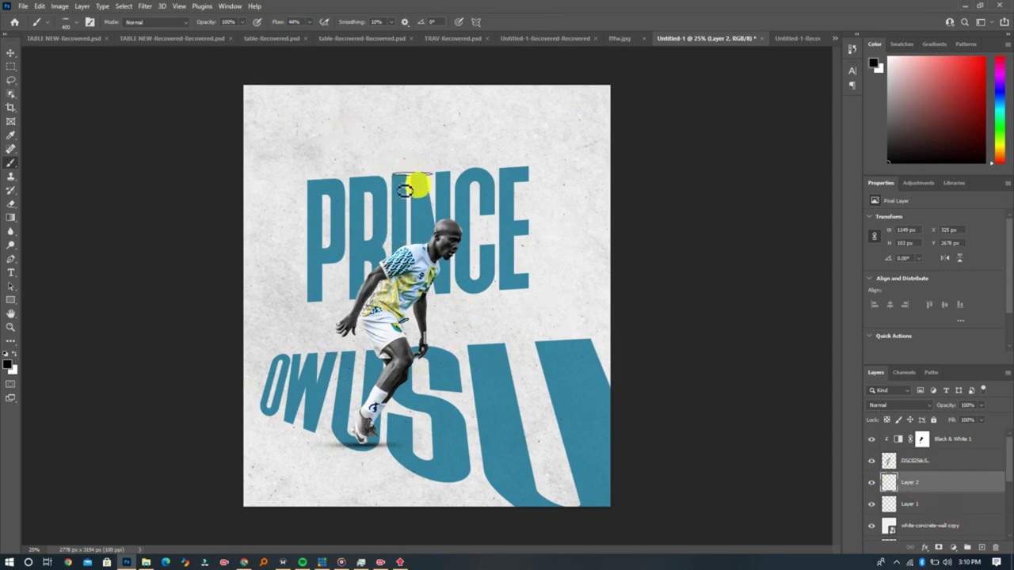
- Add a layer directly above the distorted lower name's layer and draw a rectangle about 860 × 213 px over the top of the upper name
scroll(948, 499, "down", 2)
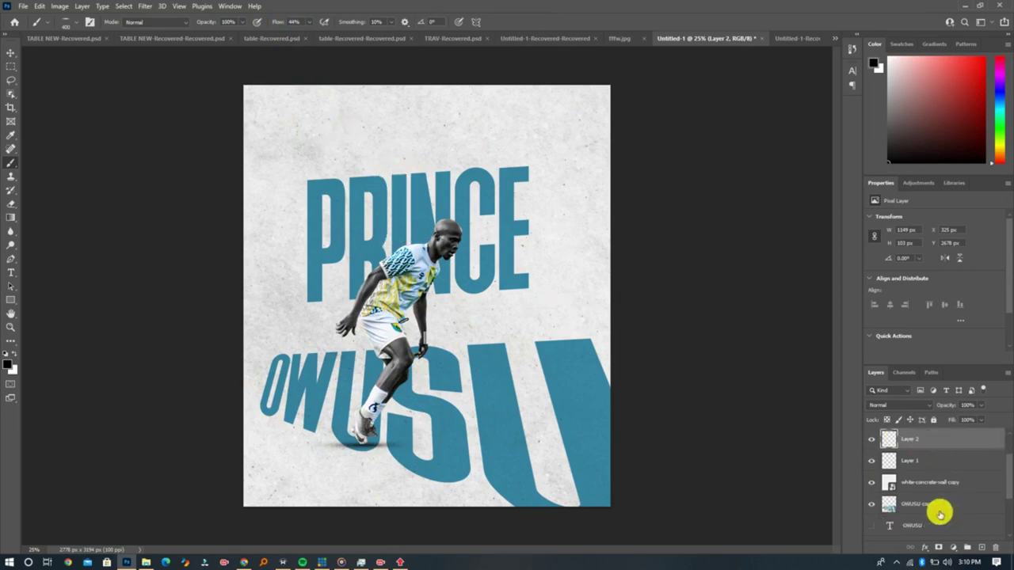
left_click(922, 506)
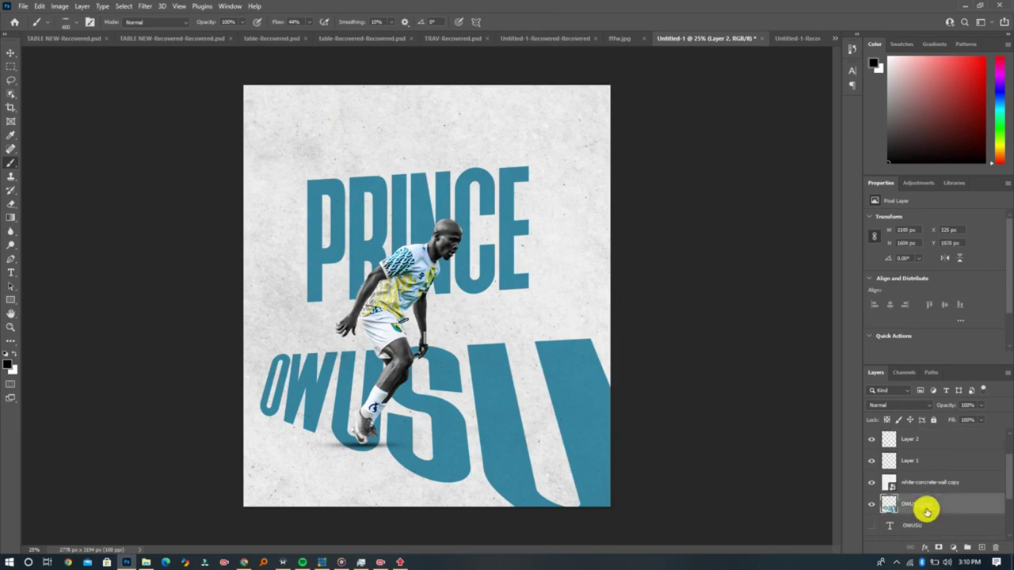
left_click(982, 548)
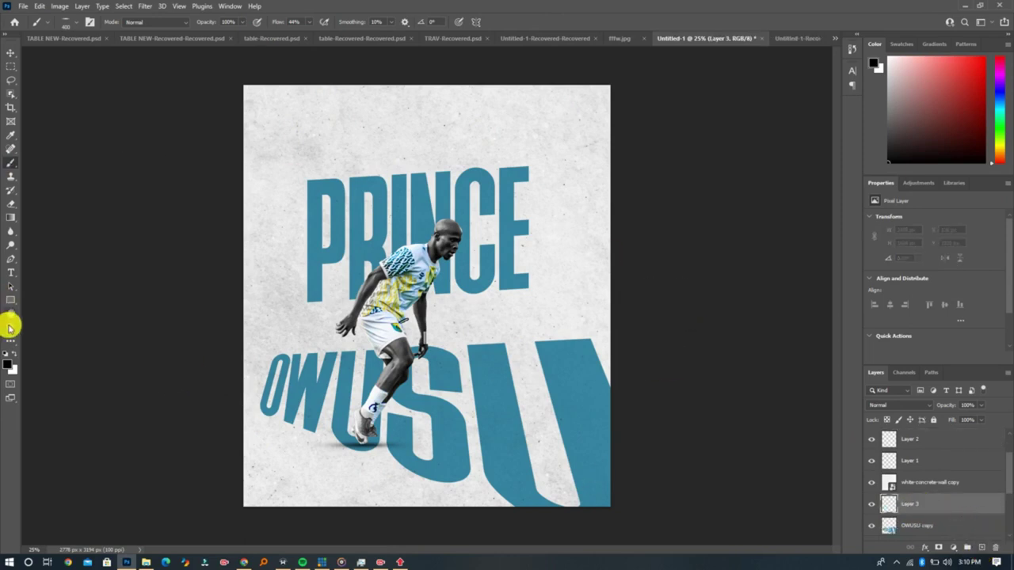
right_click(12, 301)
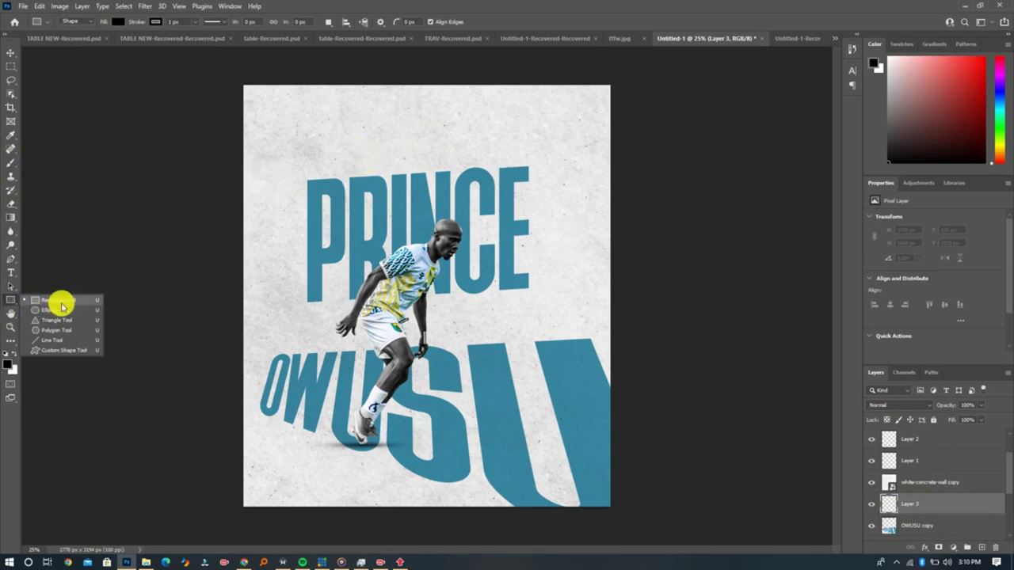
left_click_drag(360, 156, 473, 185)
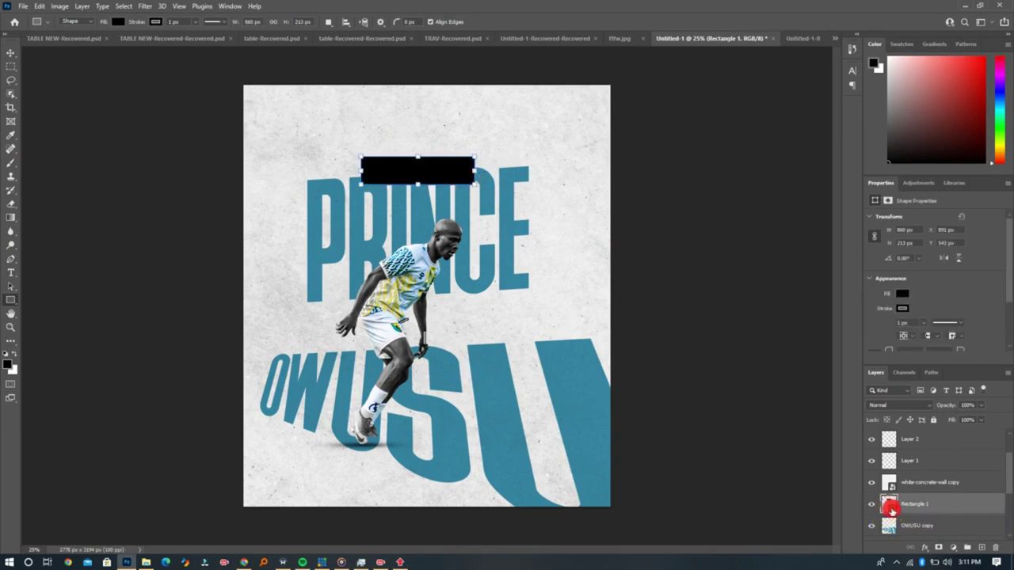
- Change the rectangle's fill to near-white fefefe and remove its stroke
double_click(891, 509)
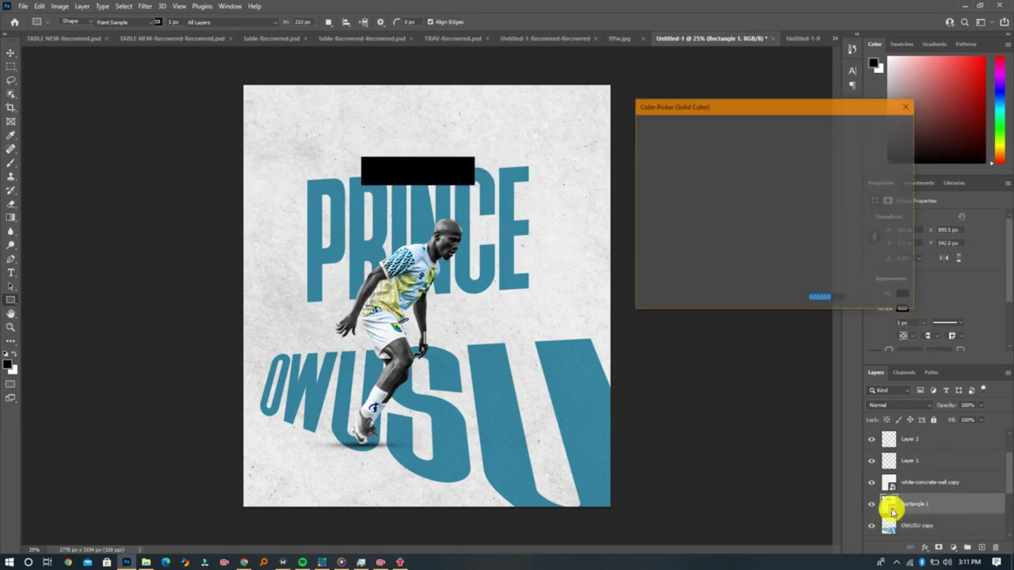
left_click(558, 233)
left_click(423, 255)
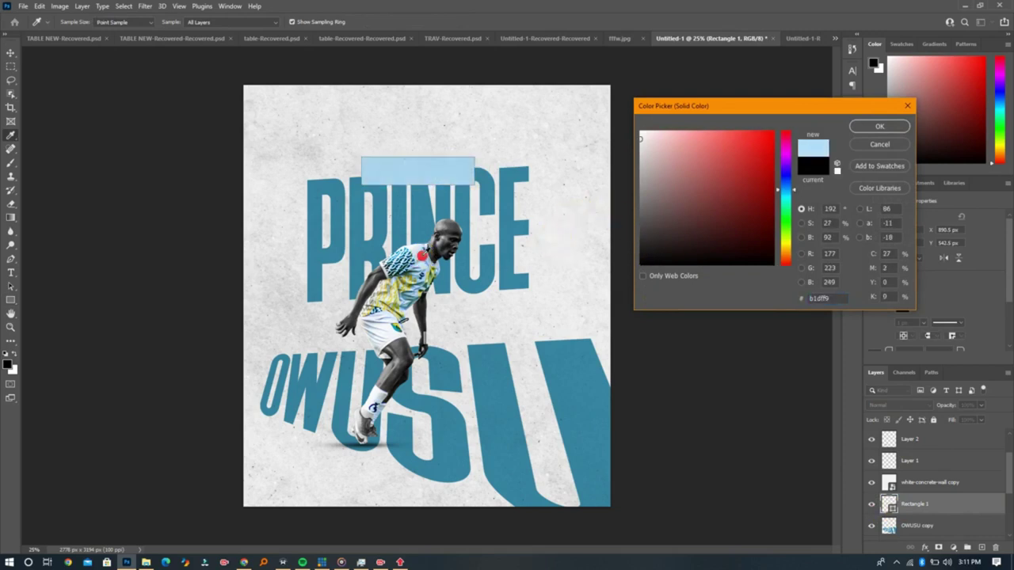
left_click_drag(657, 143, 635, 131)
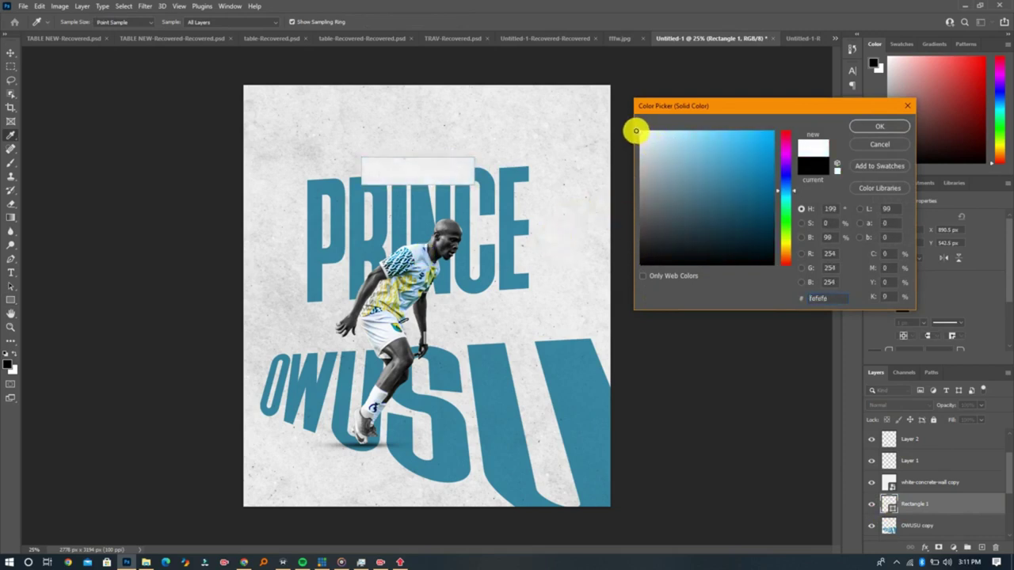
left_click(876, 127)
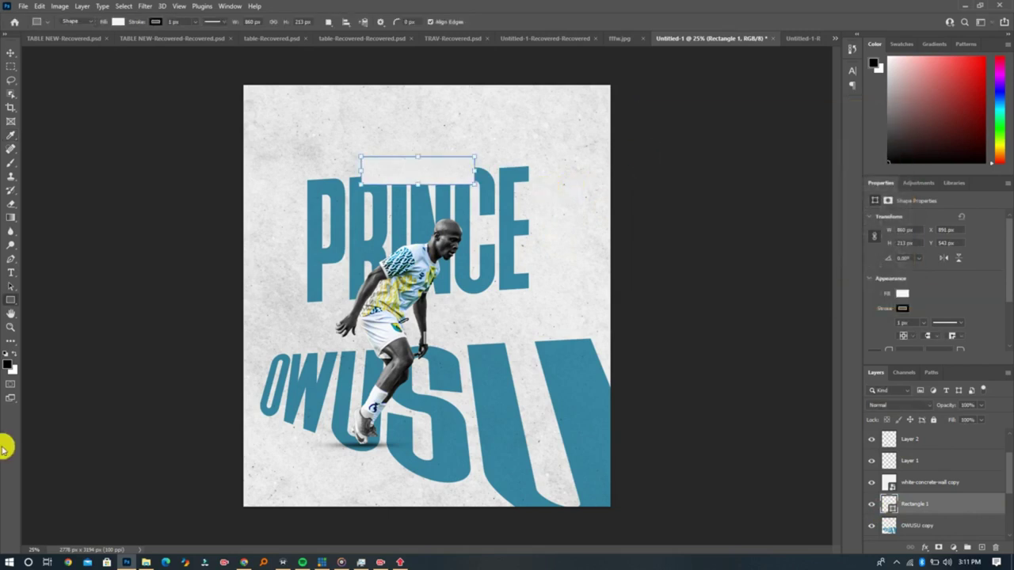
left_click(154, 21)
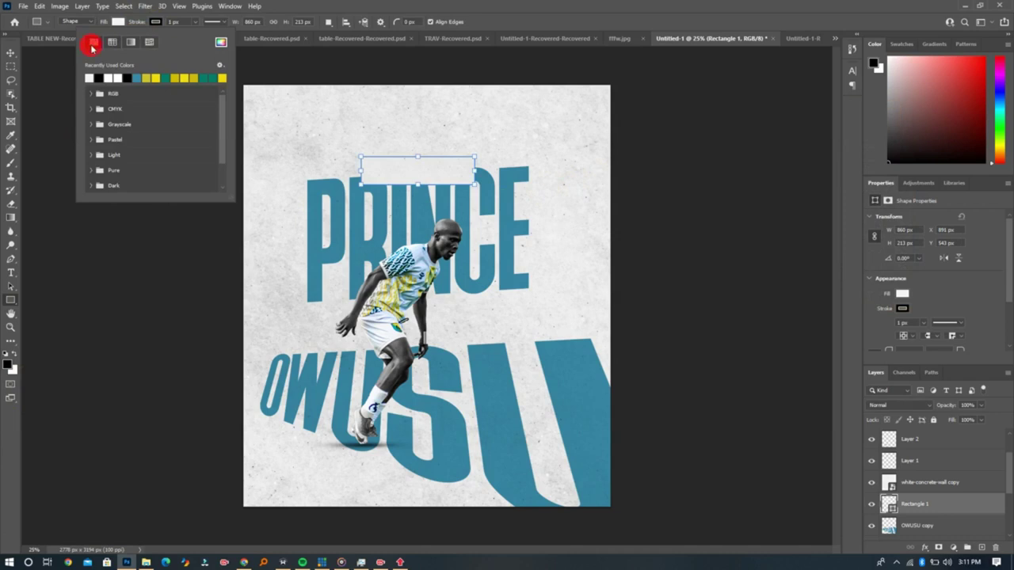
left_click(93, 45)
- Rotate the near-white rectangle to -3.10° so it follows the slant of the upper name
left_click(10, 53)
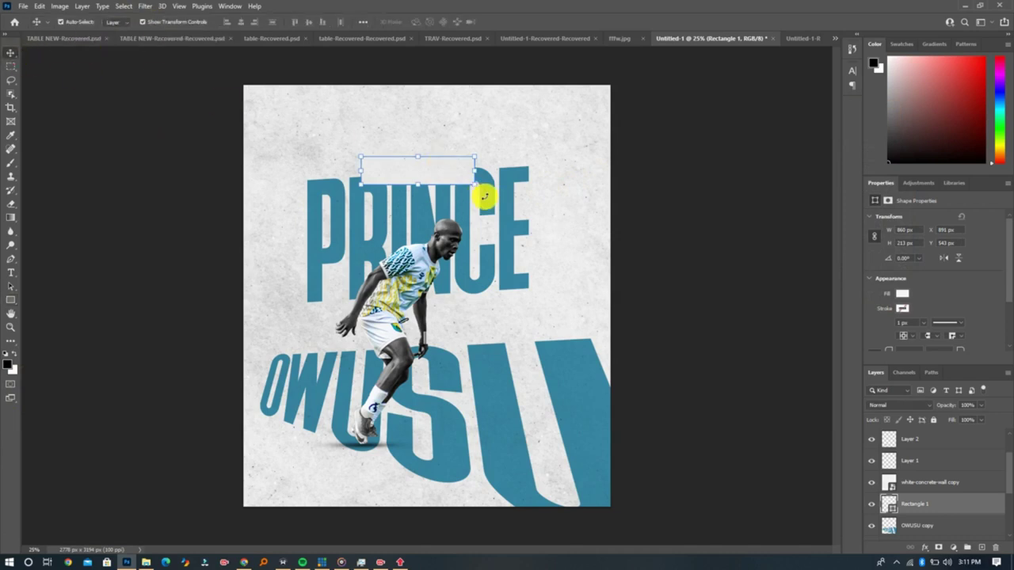
key("ctrl+t")
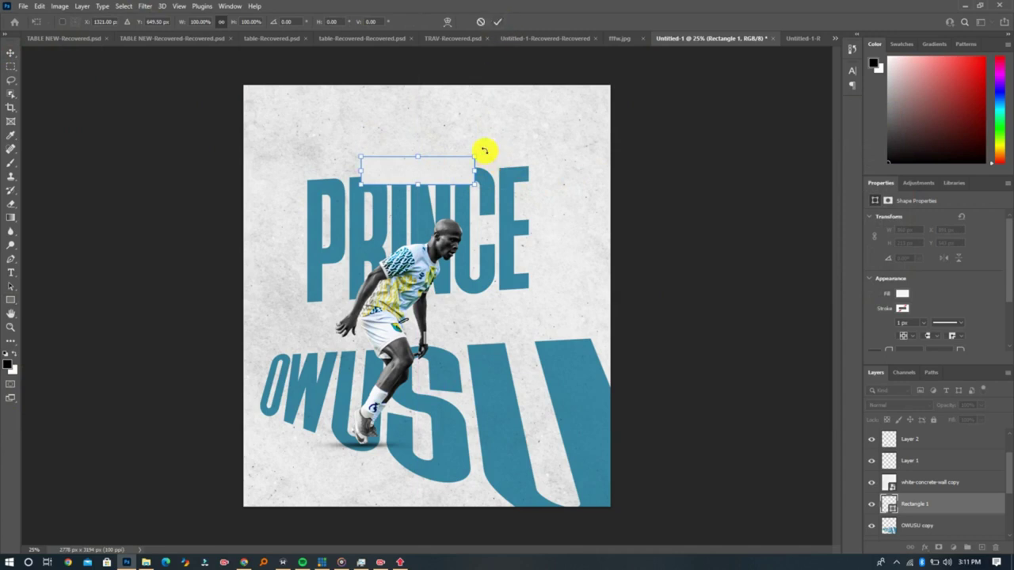
left_click_drag(484, 153, 485, 151)
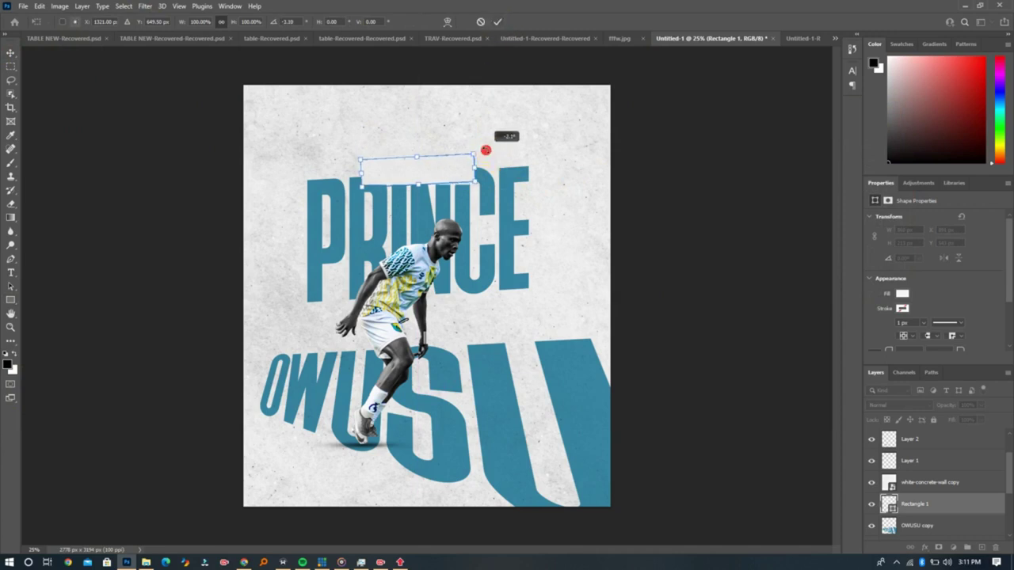
left_click(498, 22)
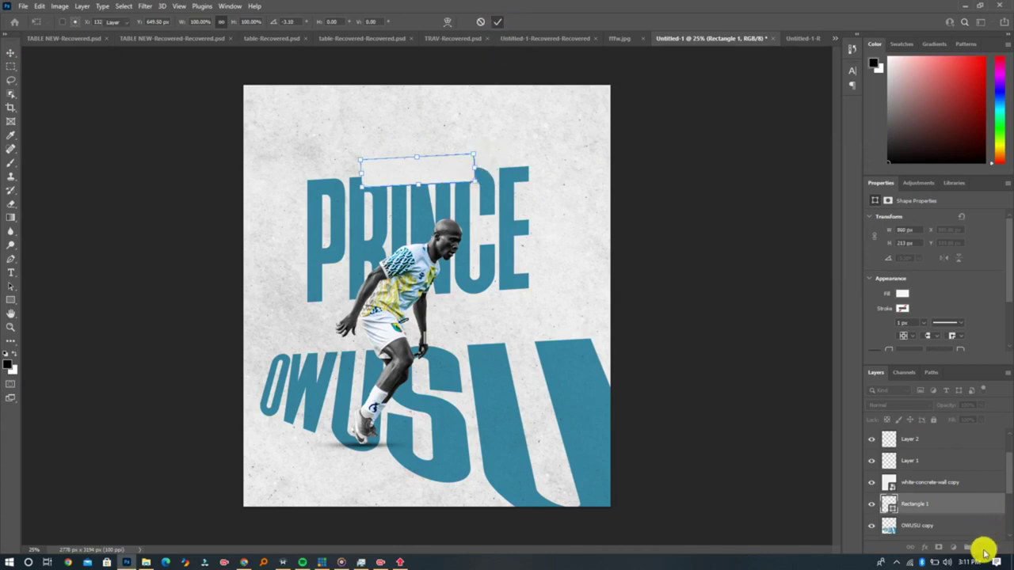
left_click(499, 22)
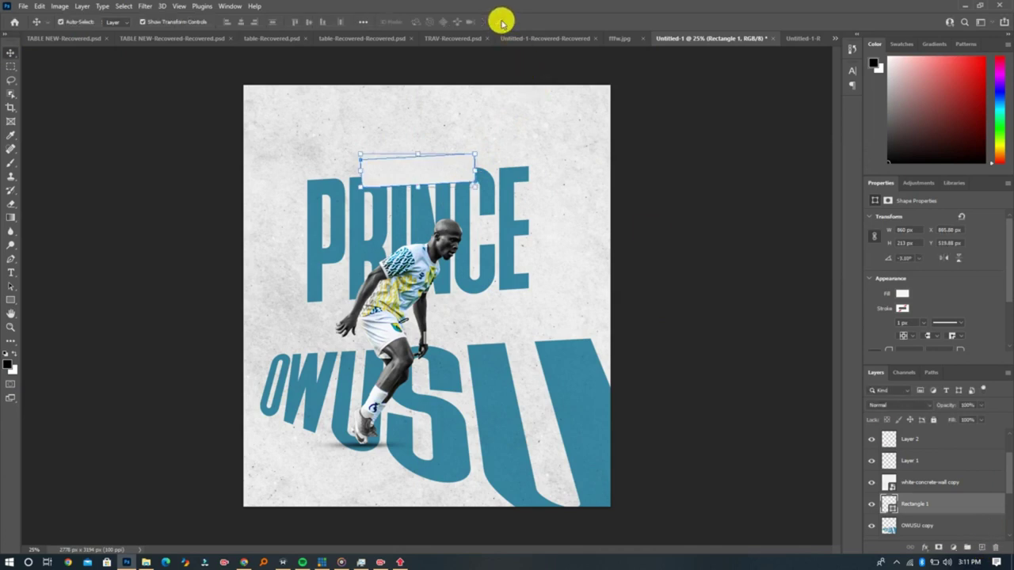
- Add an empty layer above the rectangle and start a new text object above the upper name
left_click(981, 548)
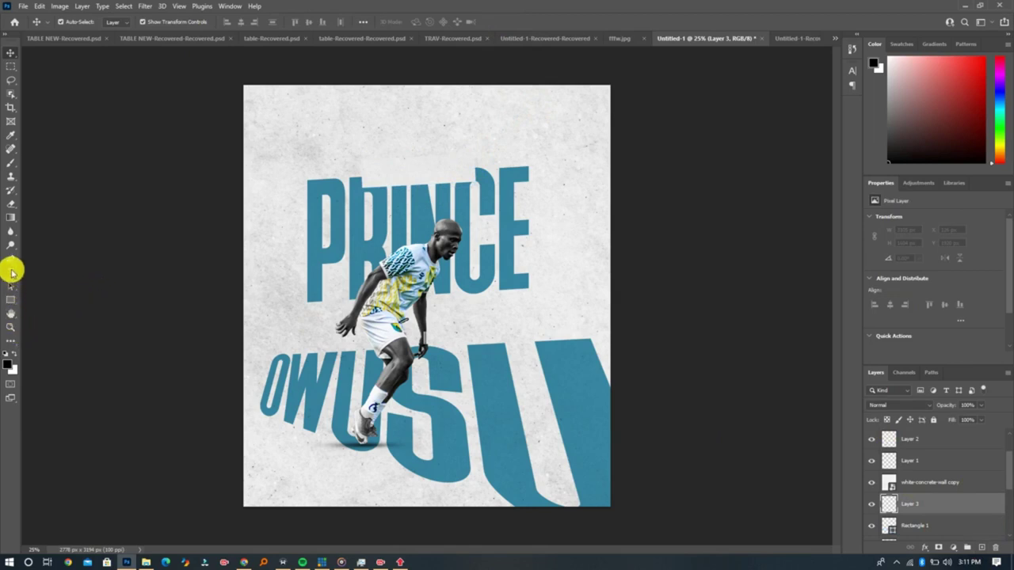
left_click(11, 273)
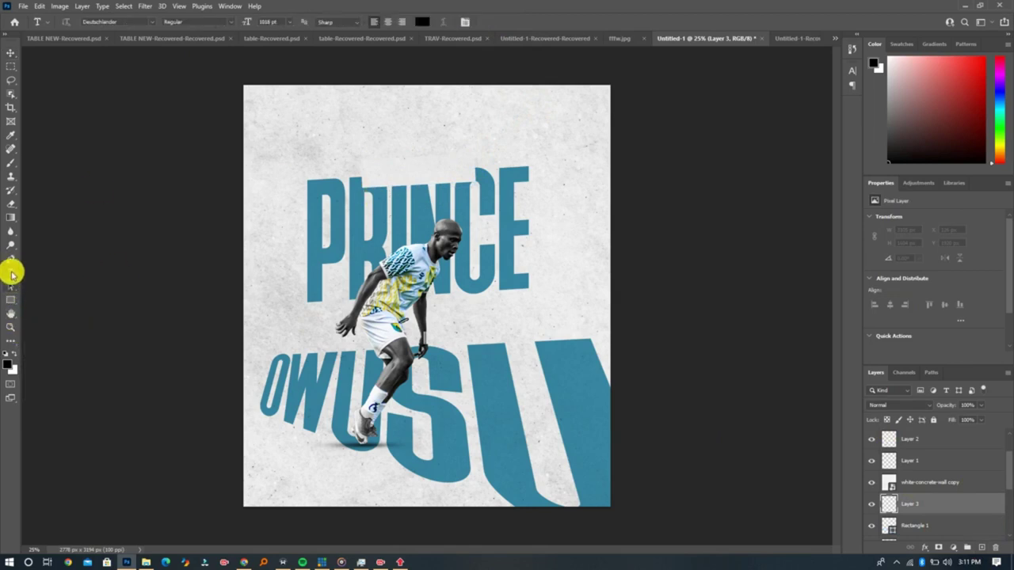
left_click(376, 176)
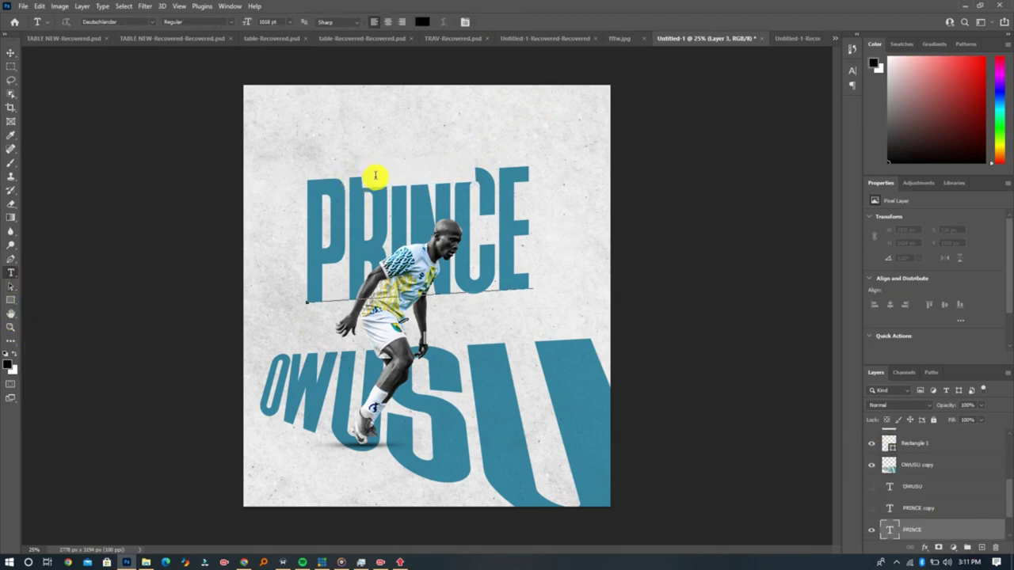
left_click(481, 22)
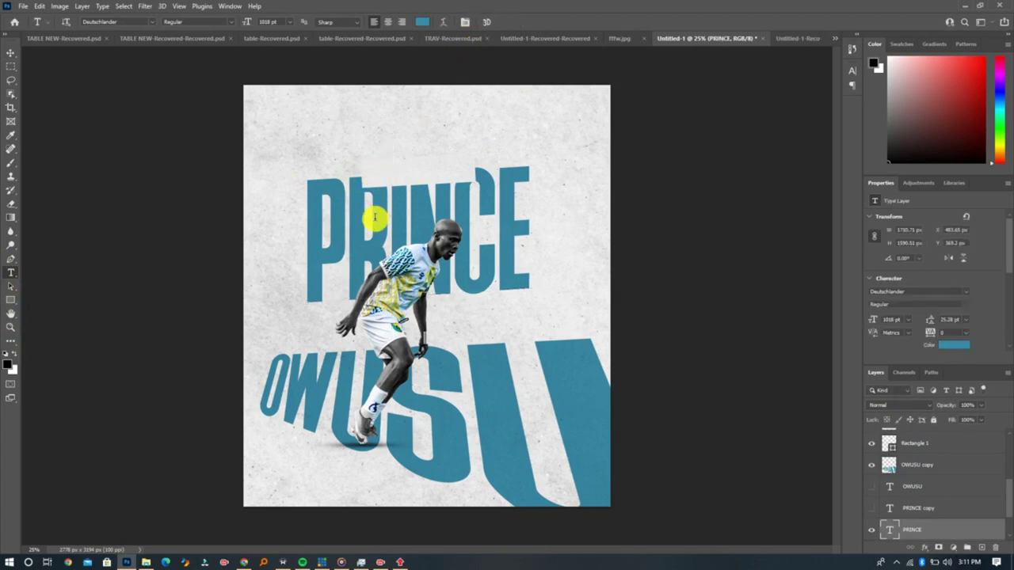
left_click(363, 121)
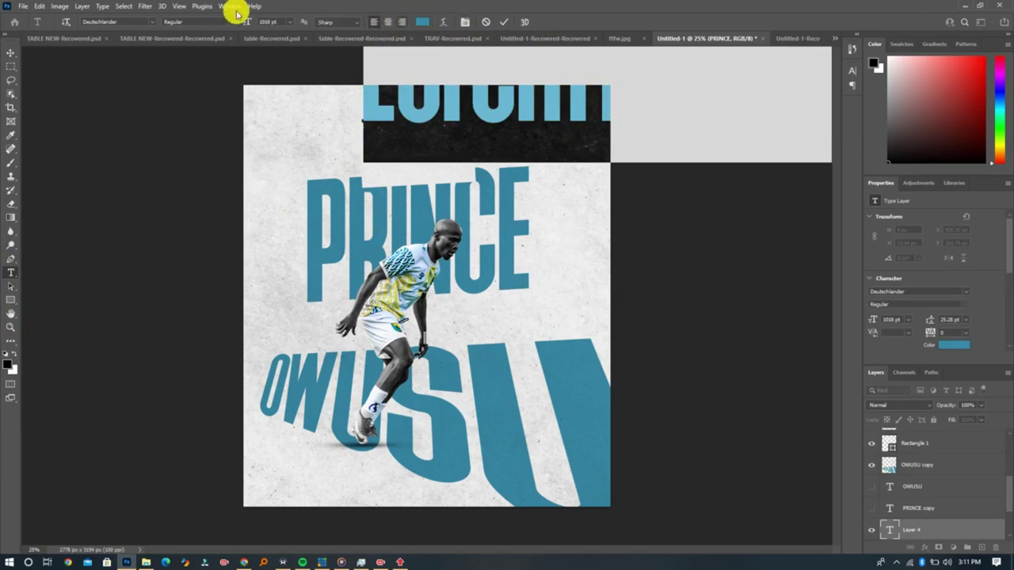
- Reduce the placeholder text to 161 pt and move it onto the near-white rectangle
left_click_drag(248, 25, 41, 61)
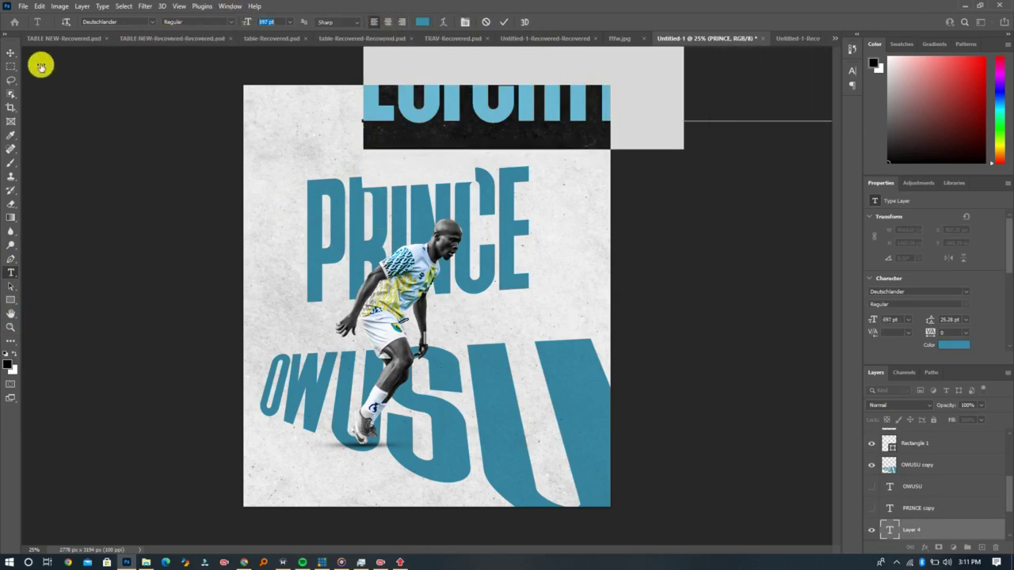
left_click_drag(242, 23, 50, 48)
left_click_drag(247, 22, 214, 36)
left_click_drag(475, 113, 491, 181)
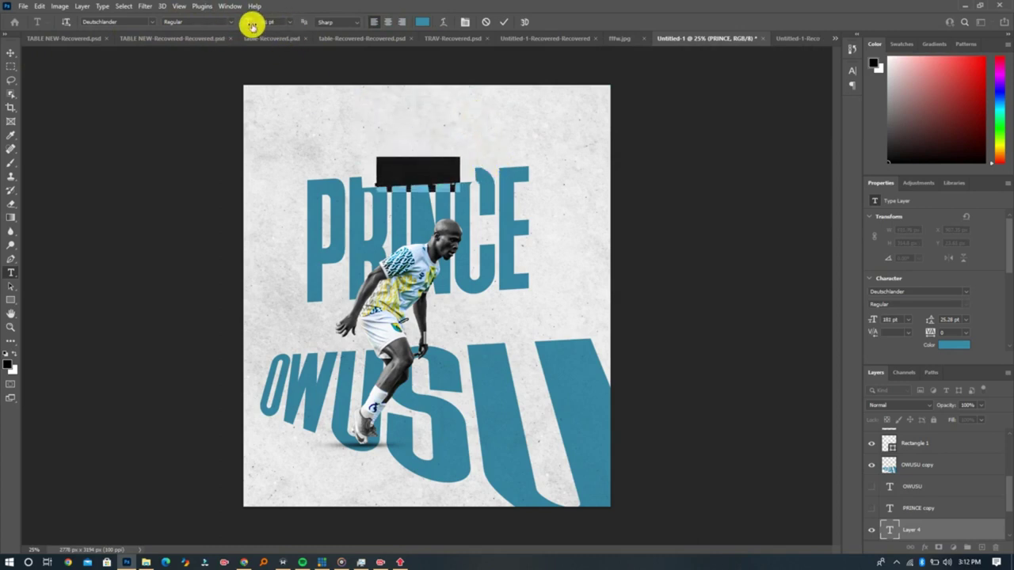
left_click_drag(251, 24, 235, 30)
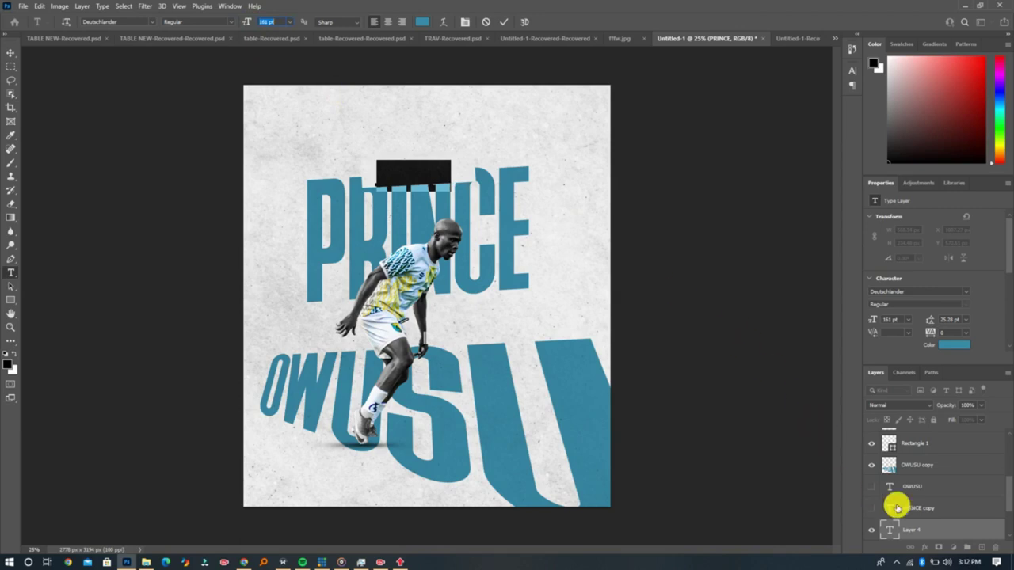
- Move the placeholder text layer above Rectangle 1 and replace its content with HAPPY BIRTHDAY
left_click_drag(921, 536, 916, 438)
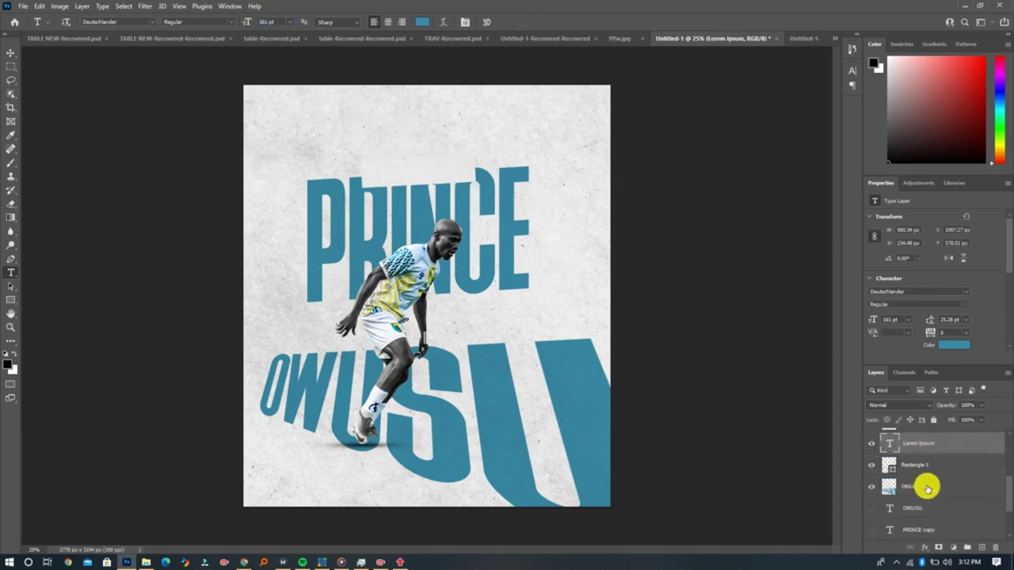
double_click(888, 444)
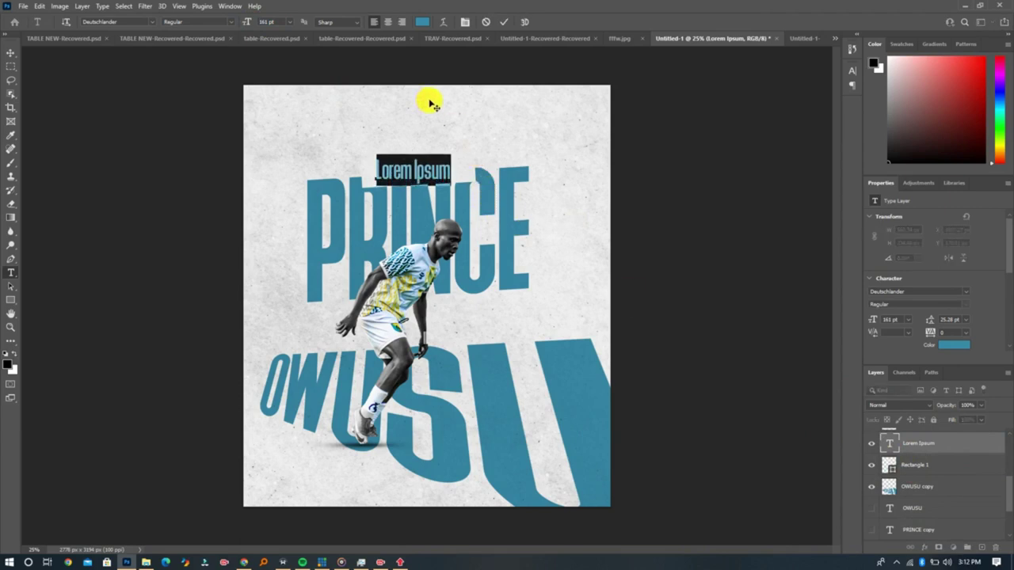
type("H")
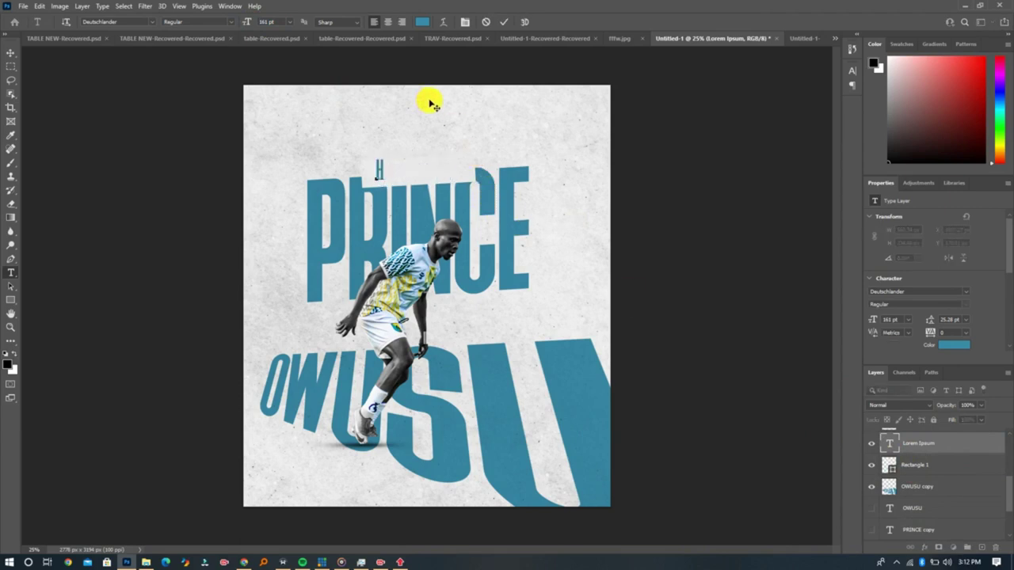
type("APPY B")
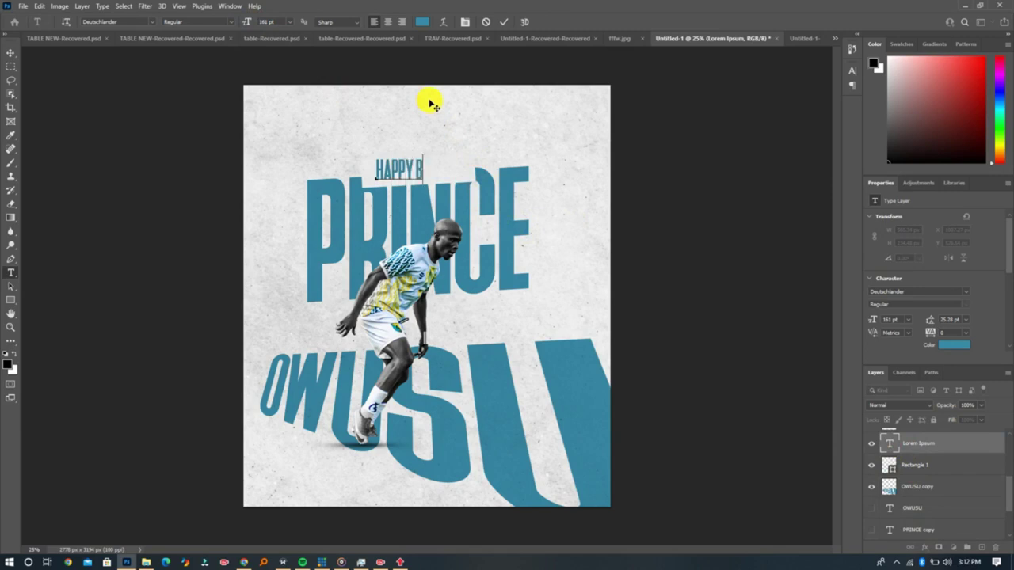
type("IRTHDA")
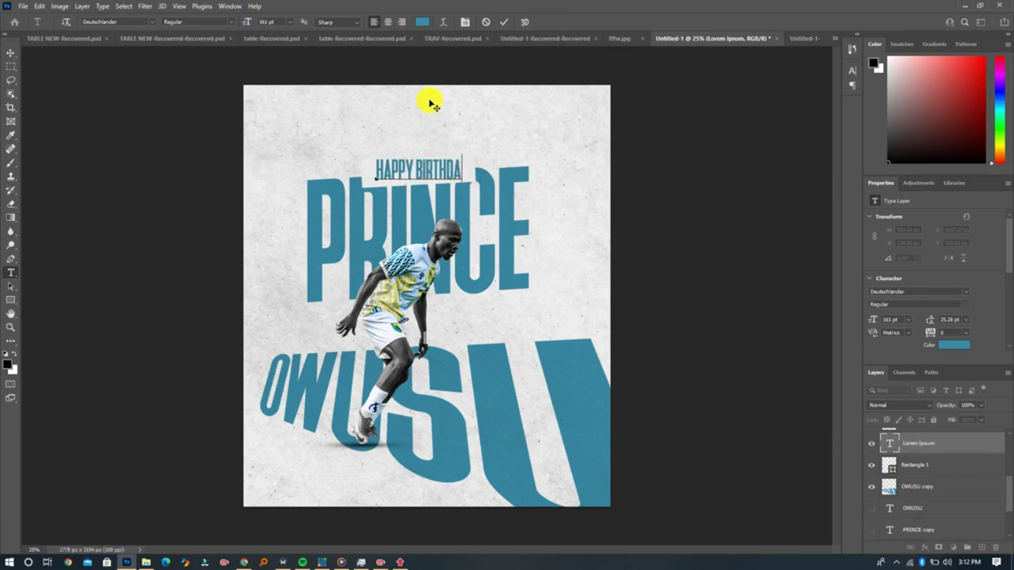
type("Y")
key("ctrl+Return")
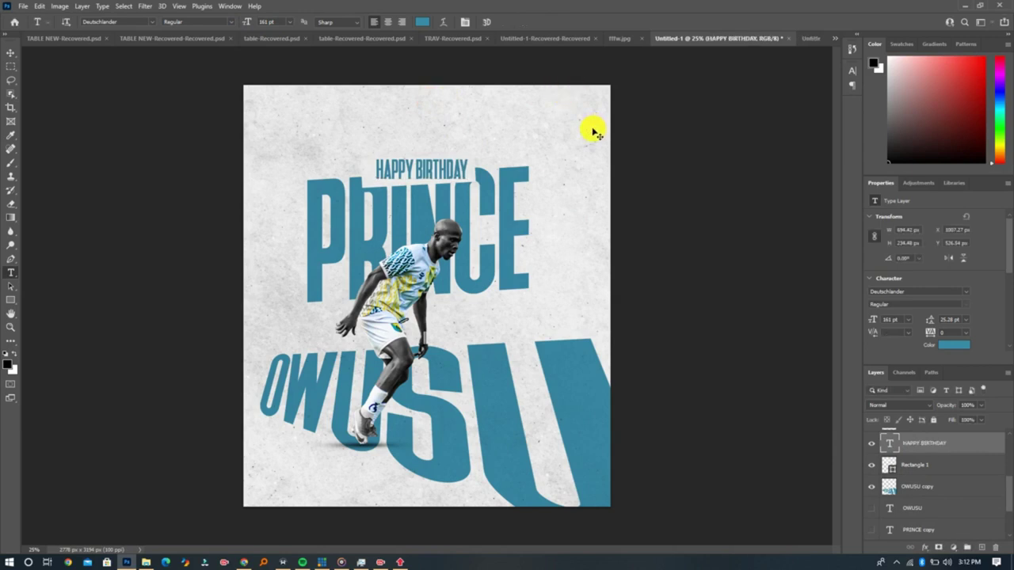
- Rotate the HAPPY BIRTHDAY text about 8° counter-clockwise and scale it to about 95%
key("ctrl+t")
left_click_drag(484, 157, 463, 149)
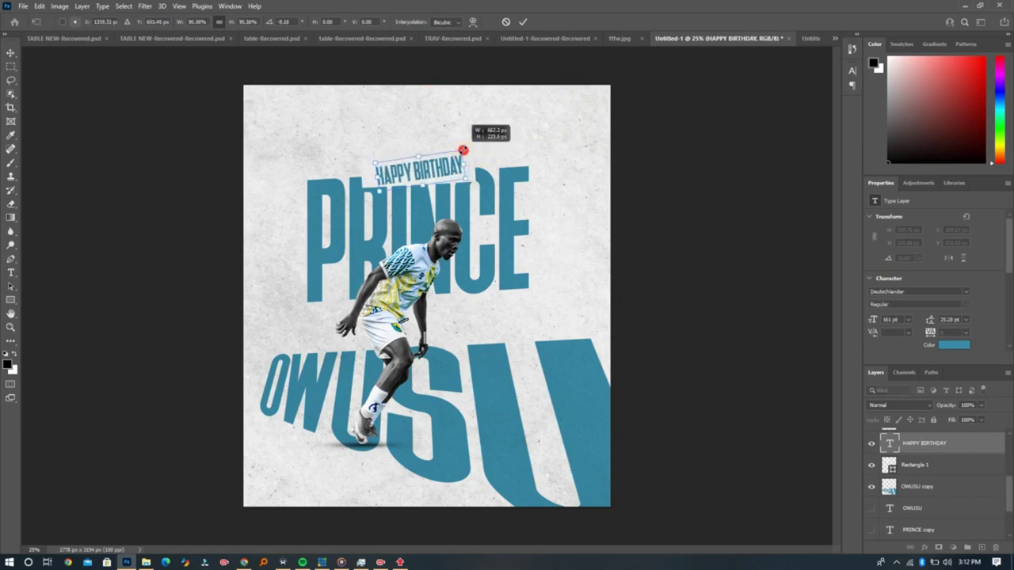
left_click(523, 22)
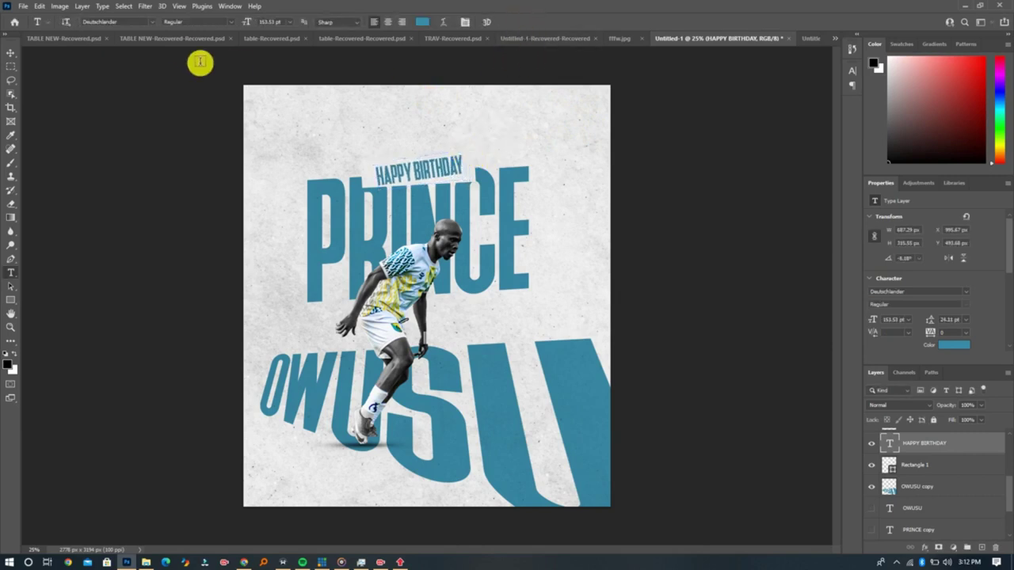
- Nudge the HAPPY BIRTHDAY text 12 px to the left and deselect it
left_click(10, 52)
key("Left")
key("Left")
key("Left")
key("Left")
key("Left")
key("Left")
key("Left")
key("Left")
key("Left")
key("Left")
key("Left")
key("Left")
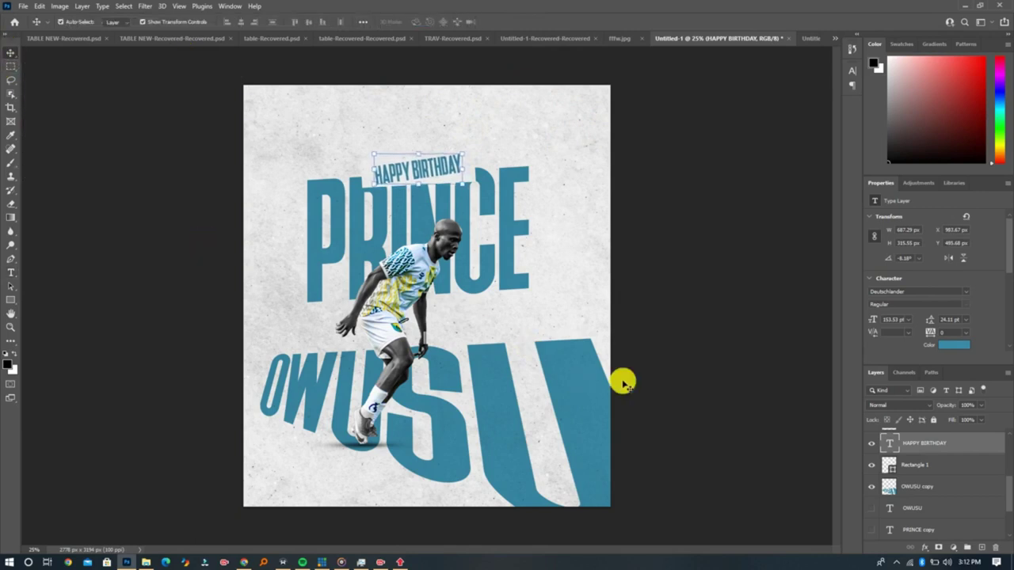
left_click(626, 185)
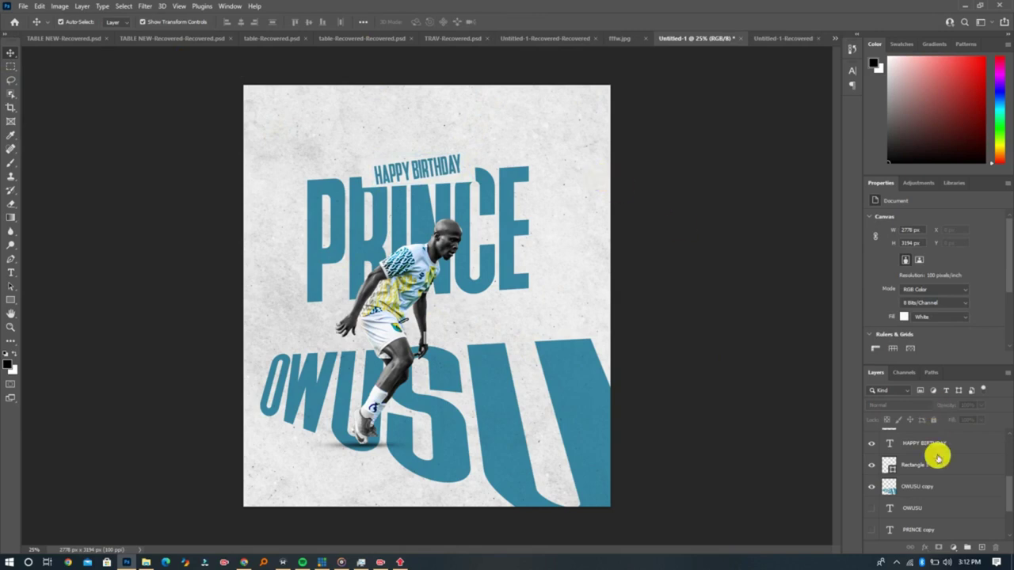
- Export the finished poster with Save for Web (Legacy) as a JPEG named PRINCE, saved to the Desktop
scroll(937, 476, "down", 5)
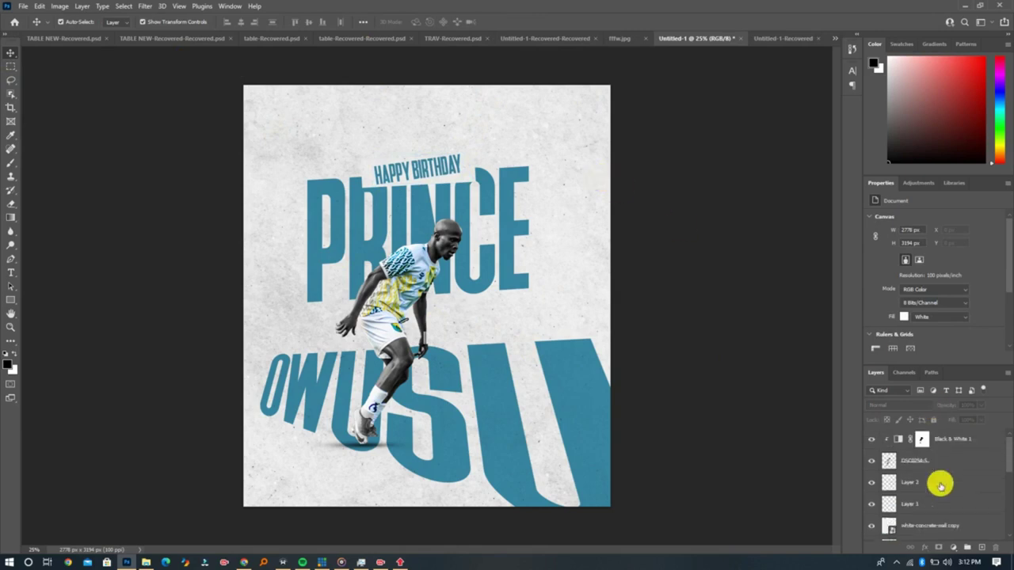
left_click(23, 8)
mouse_move(61, 159)
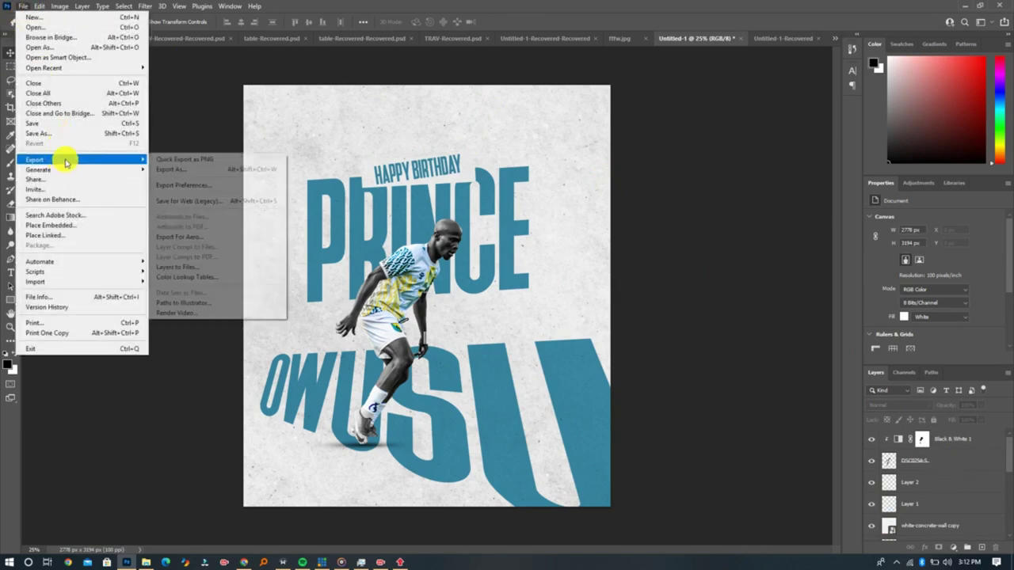
left_click(182, 200)
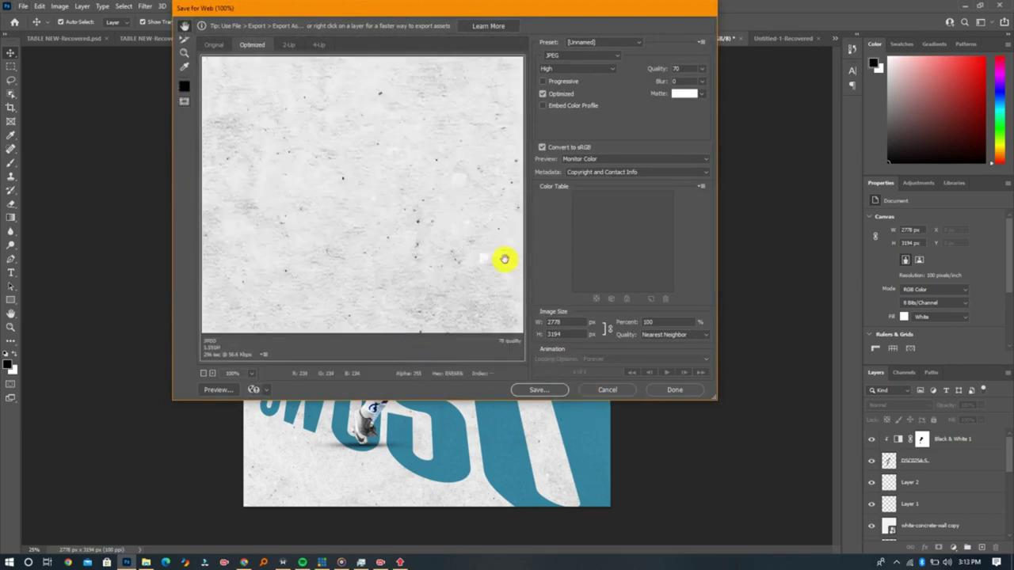
left_click(529, 391)
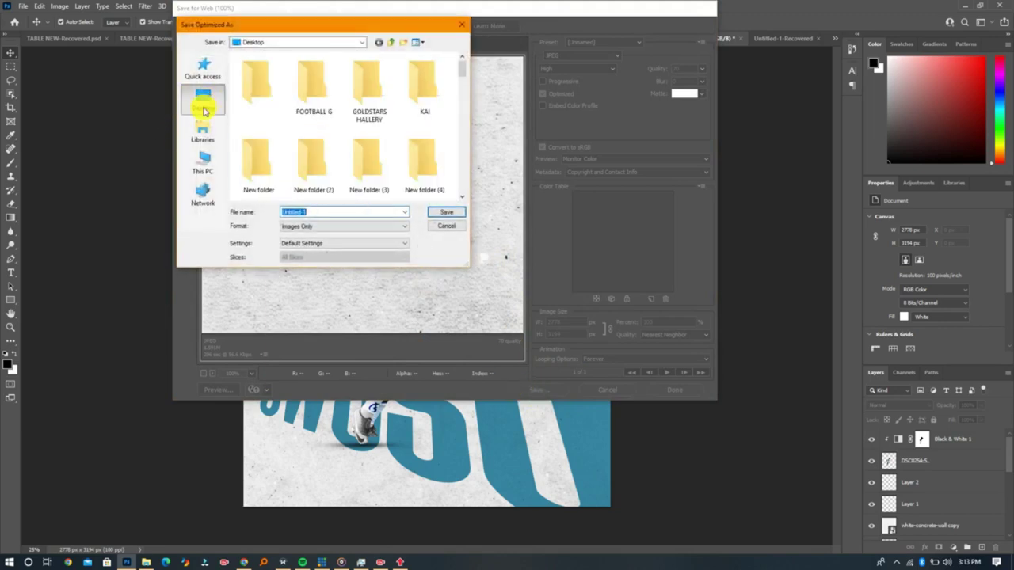
left_click(203, 100)
type("PRIN")
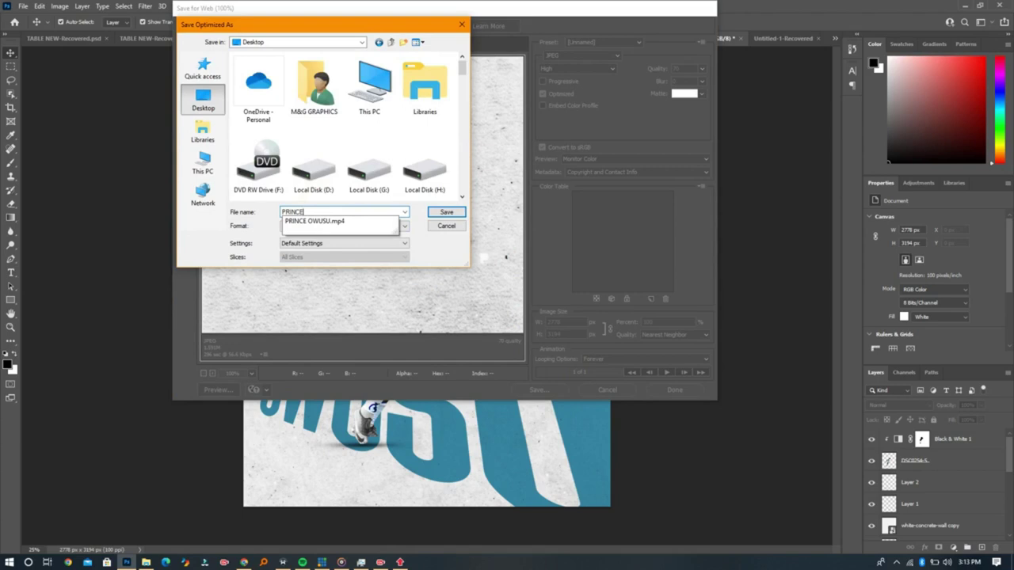
type("CE")
key("Return")
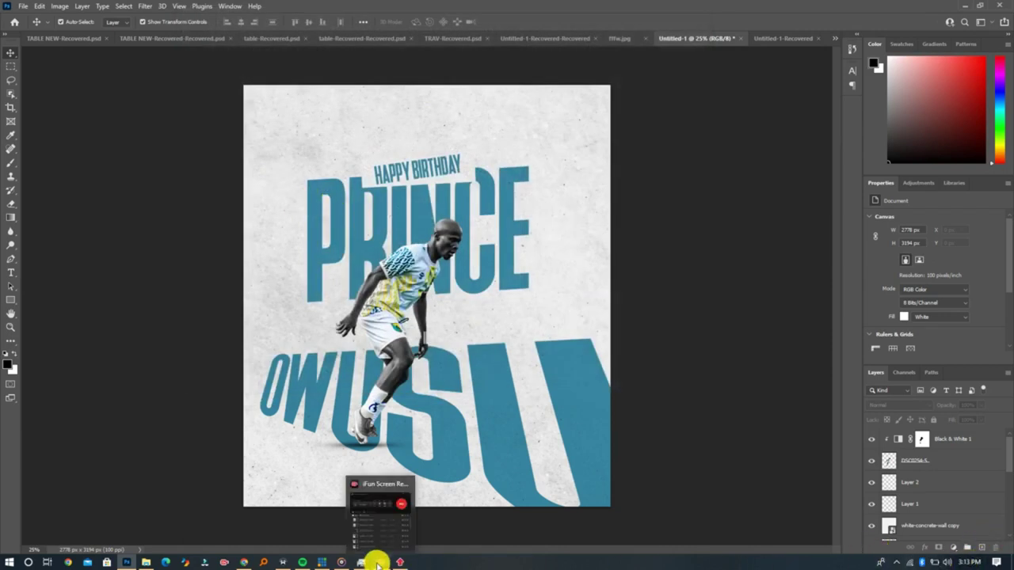
mouse_move(398, 564)
left_click(381, 563)
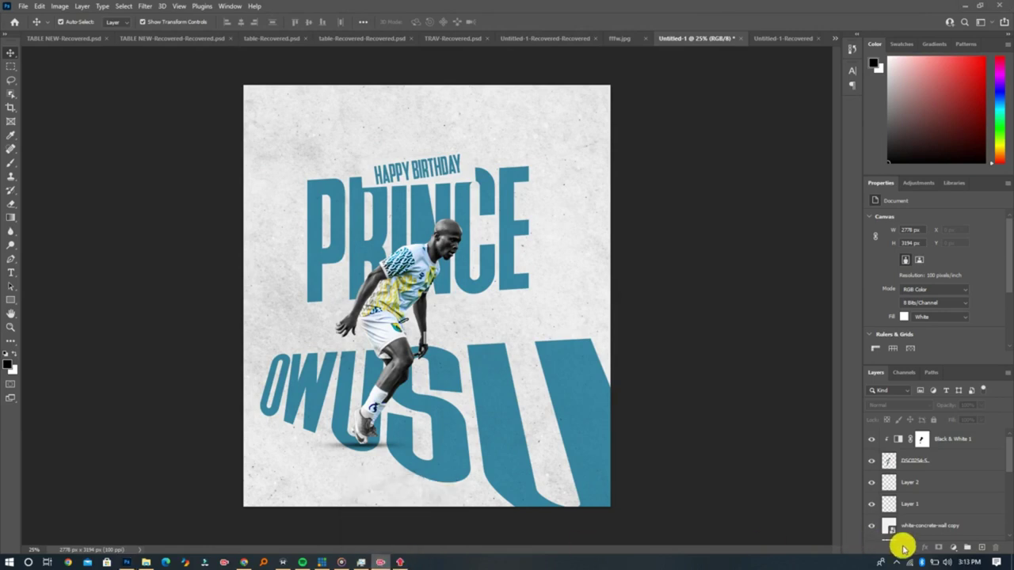